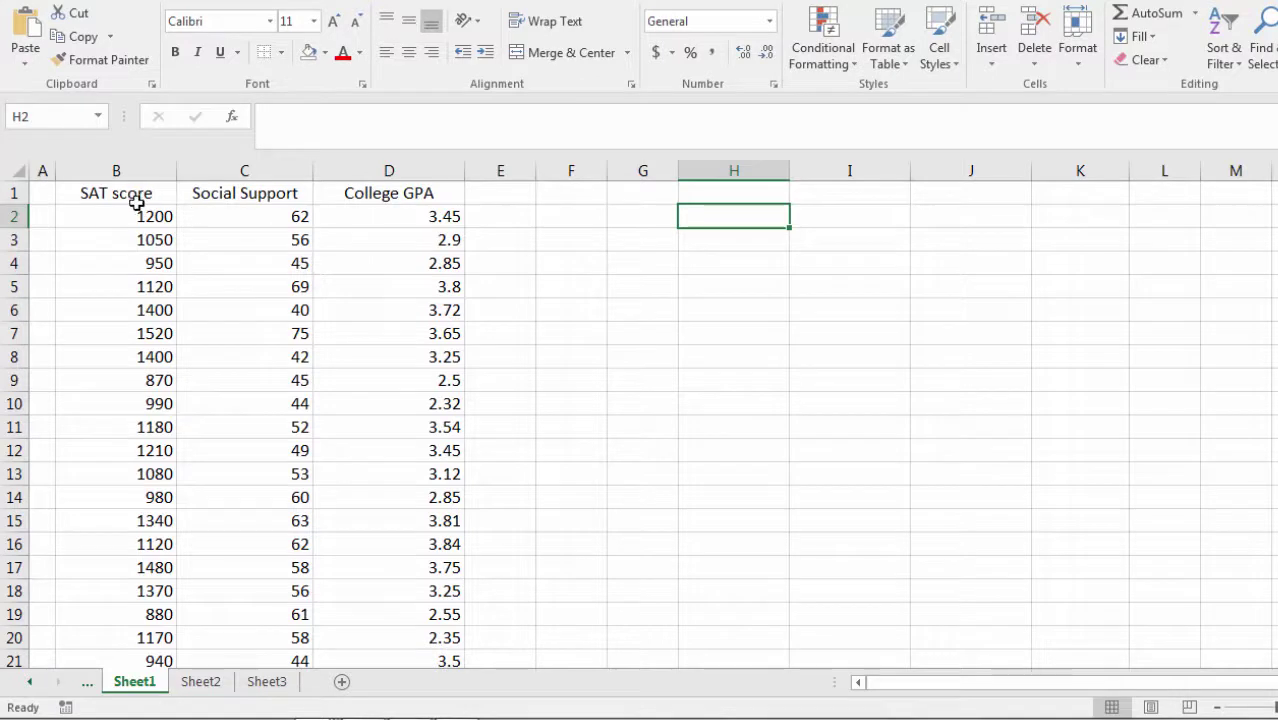
Copy the three column headers in B1:D1 and paste them across the row starting at H2
left_click_drag(131, 200, 374, 187)
right_click(374, 187)
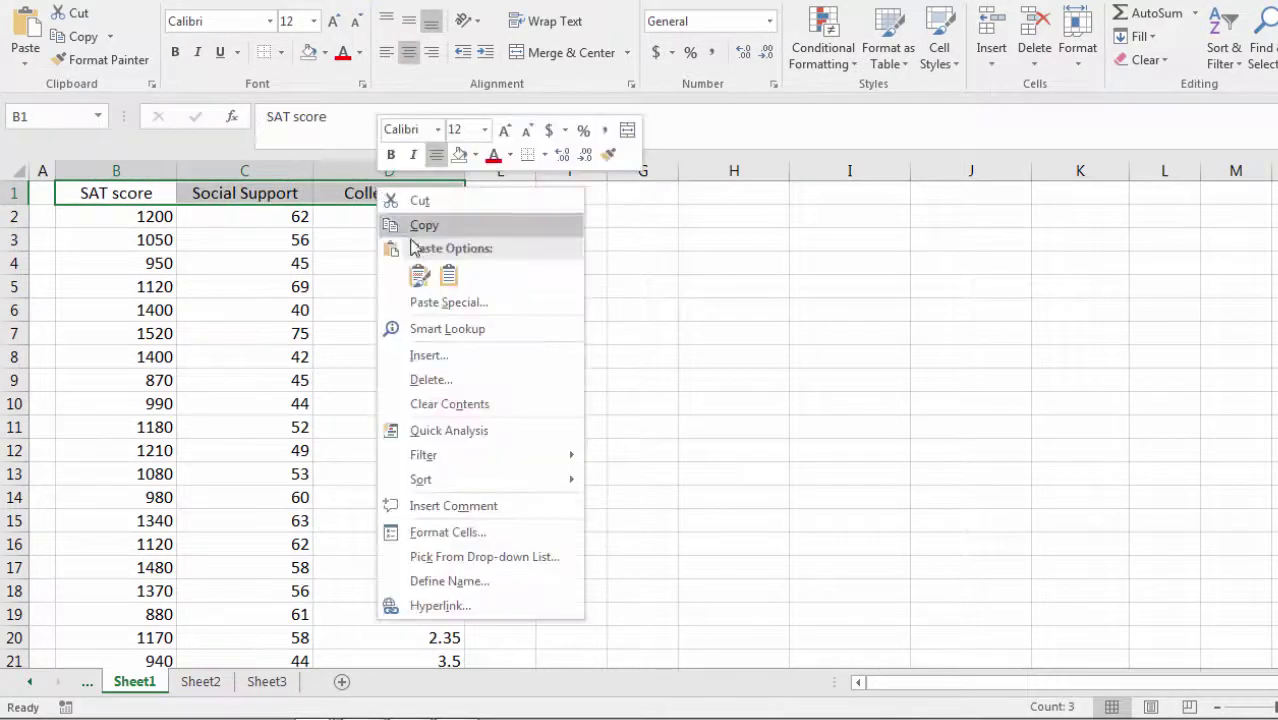
left_click(424, 226)
left_click(712, 218)
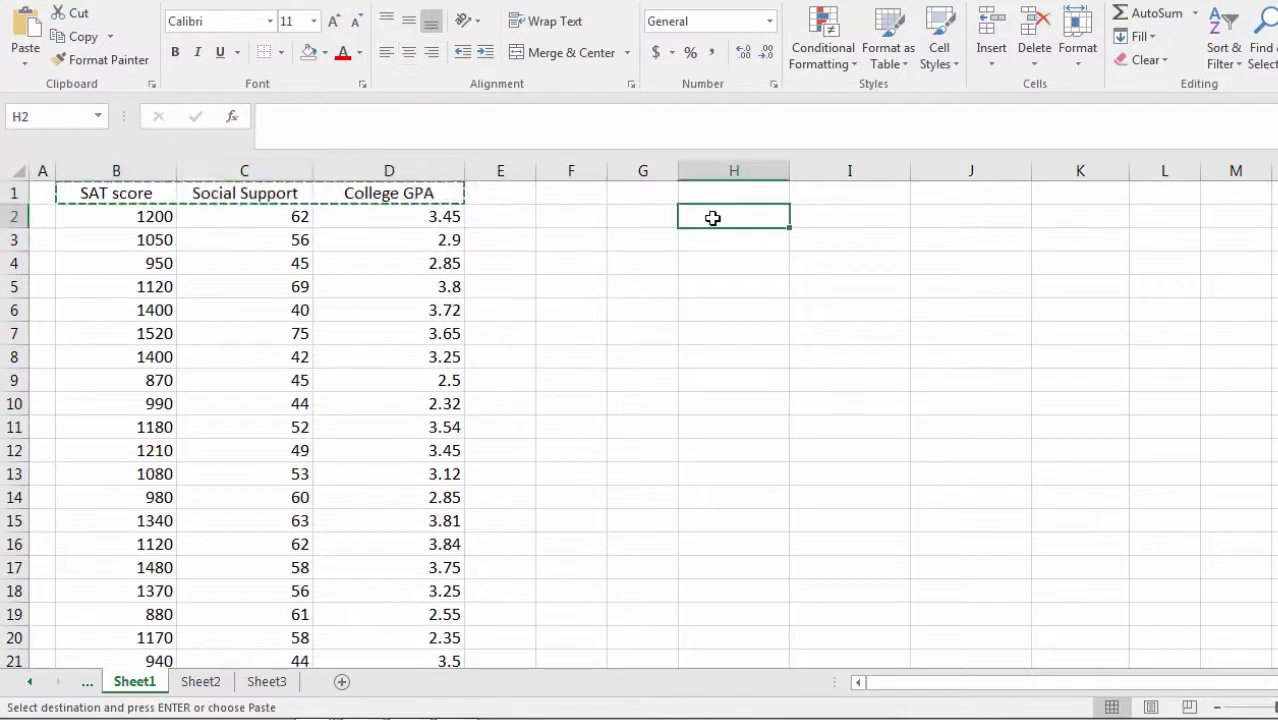
key("ctrl+v")
Paste the copied headers transposed into a column starting at G3 as the row labels
left_click(637, 241)
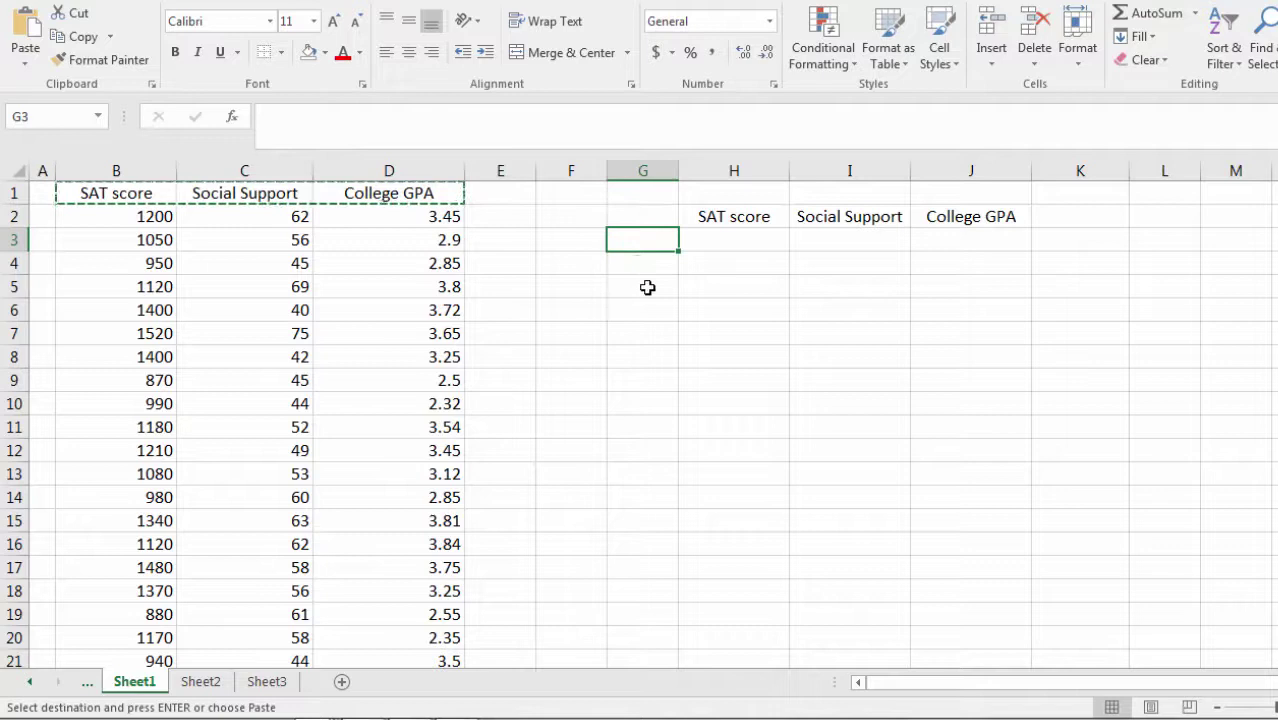
right_click(643, 238)
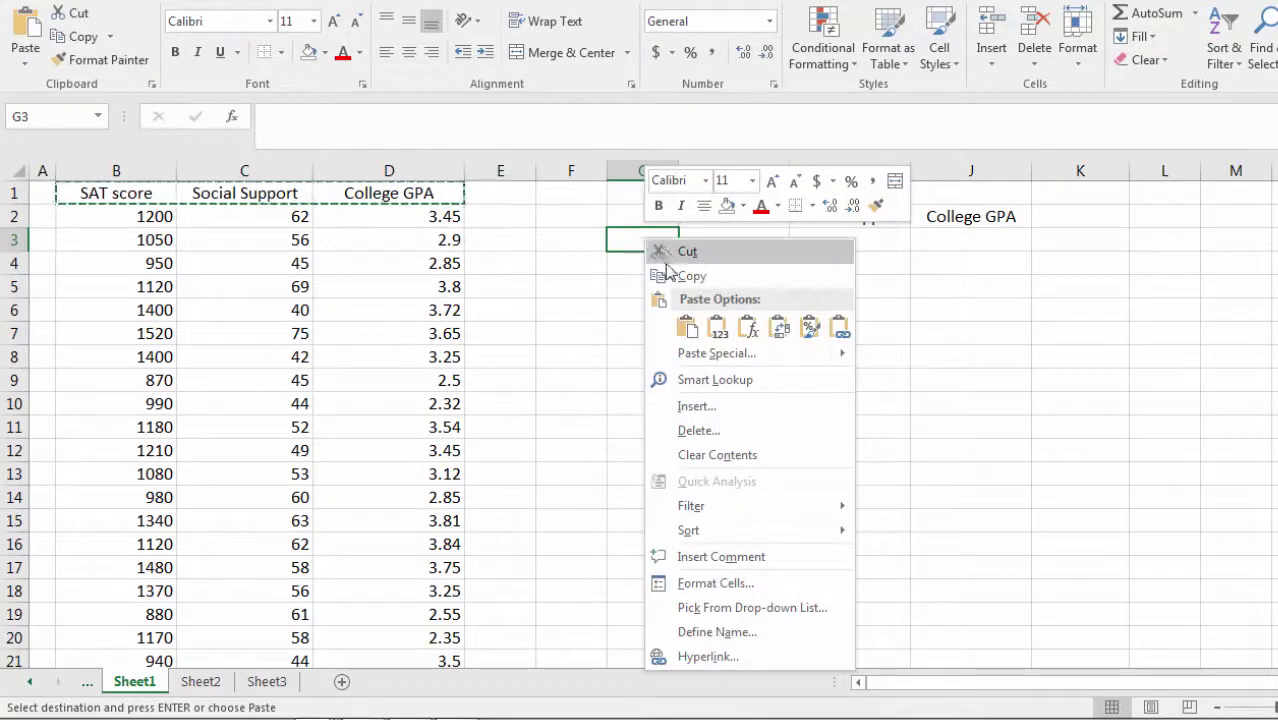
left_click(716, 330)
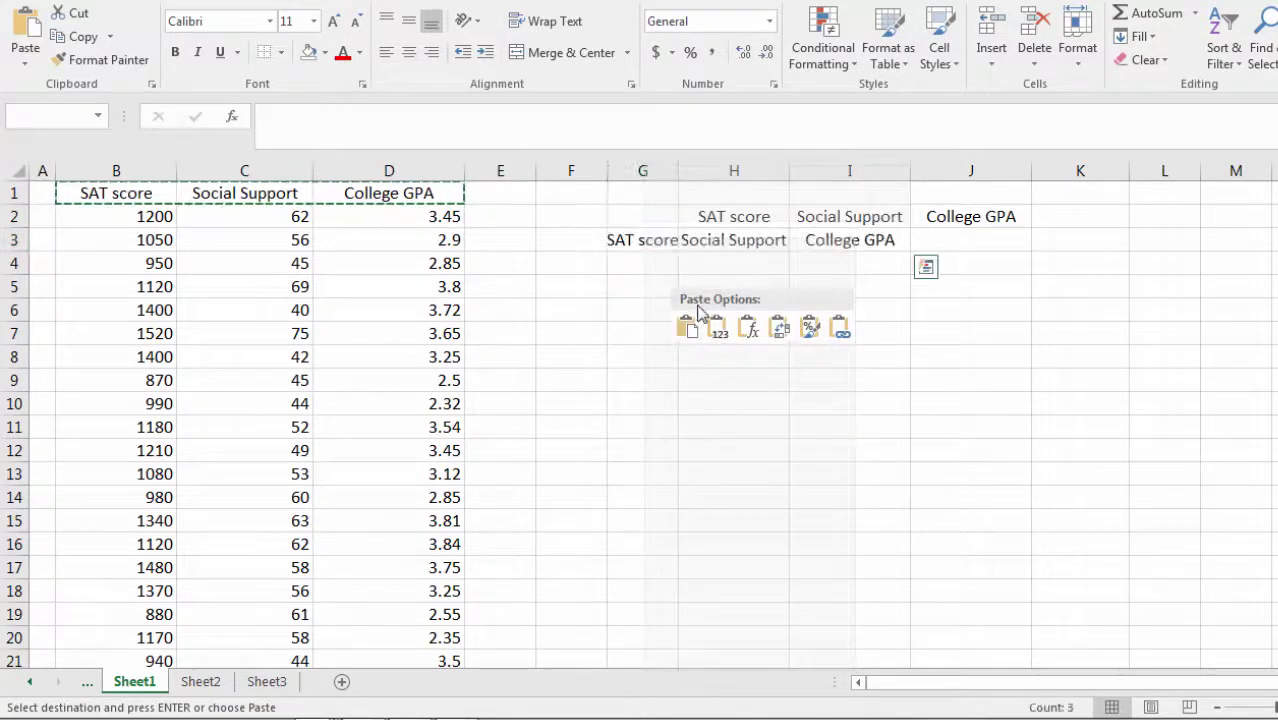
left_click(780, 330)
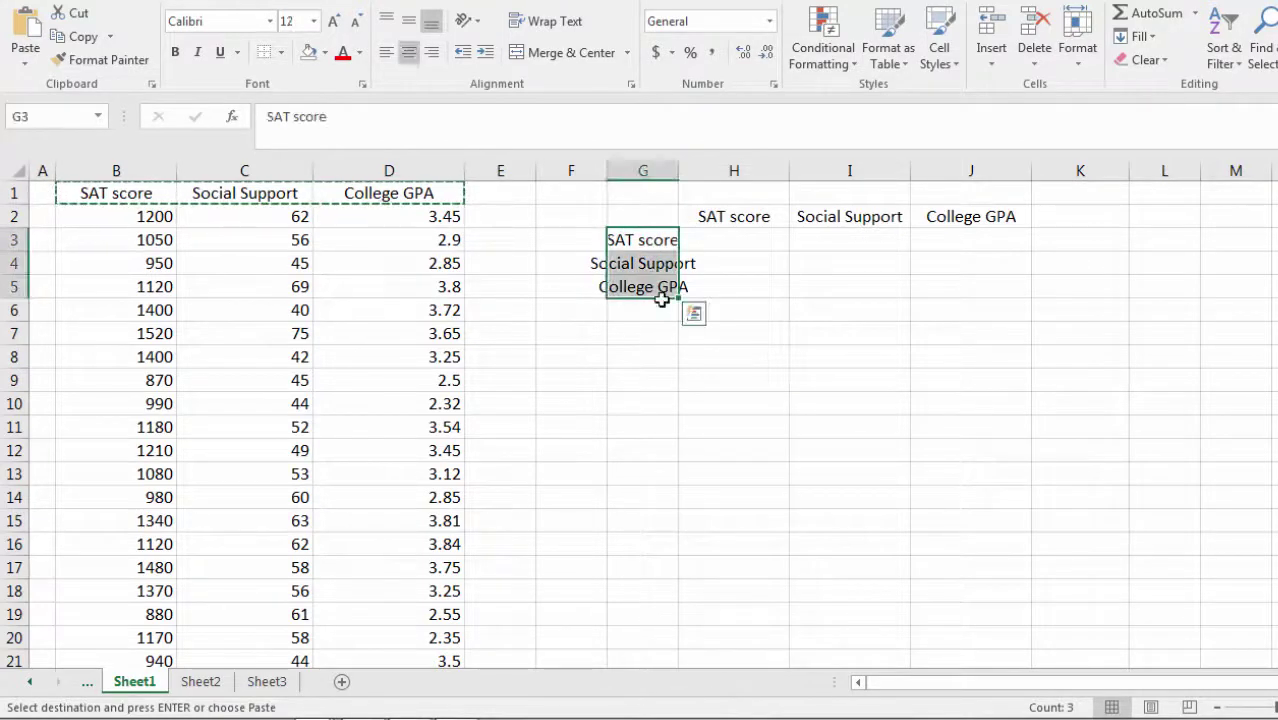
Autofit the width of column G and left-align the row labels in G3:G5
double_click(679, 171)
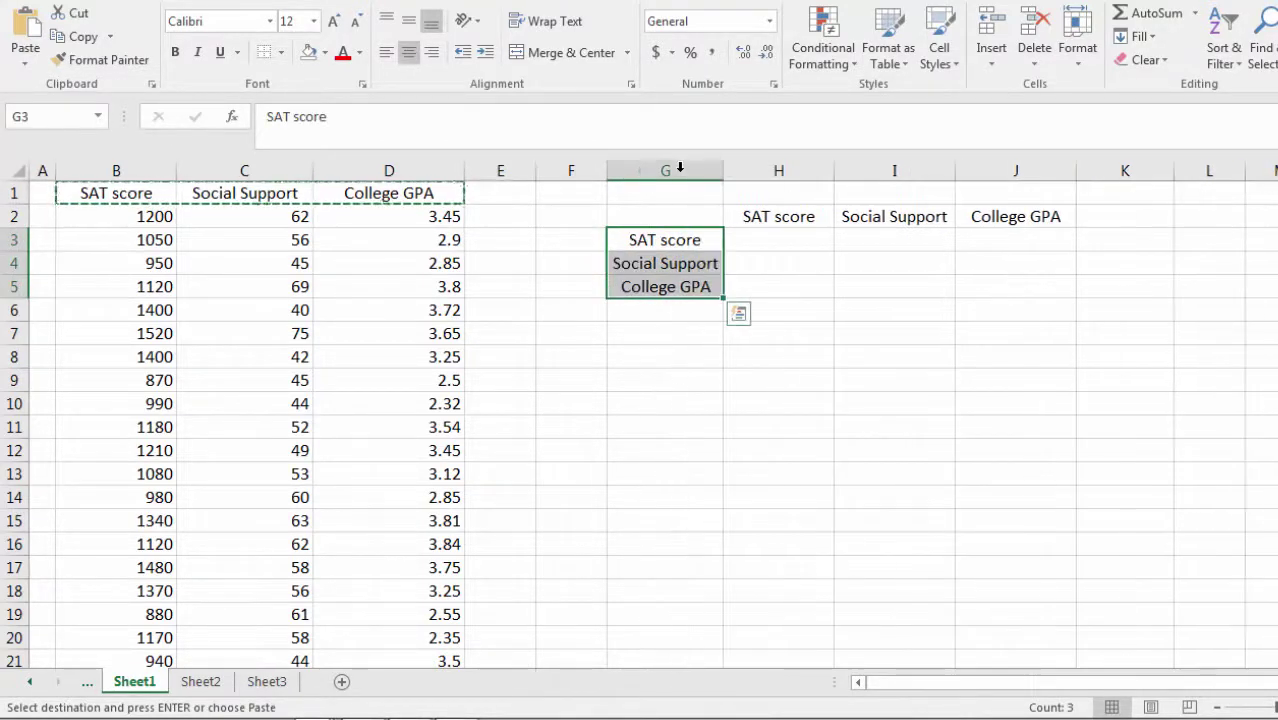
left_click_drag(687, 245, 687, 285)
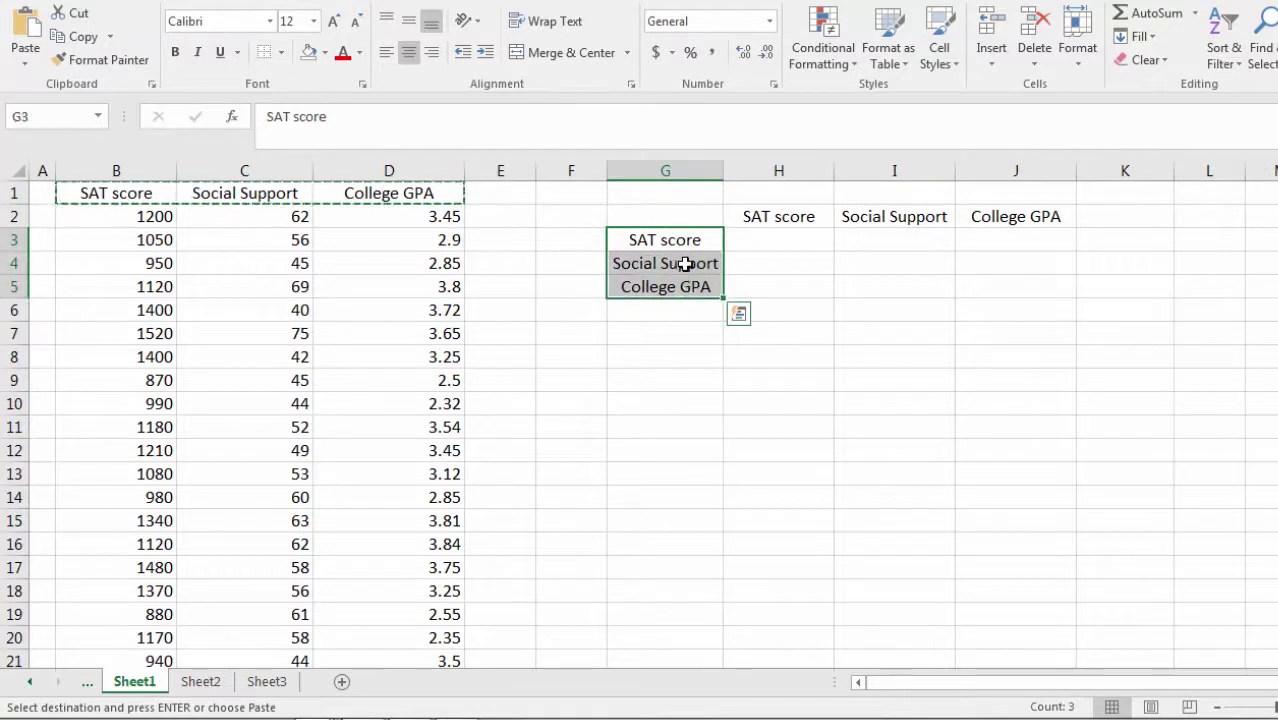
left_click(386, 52)
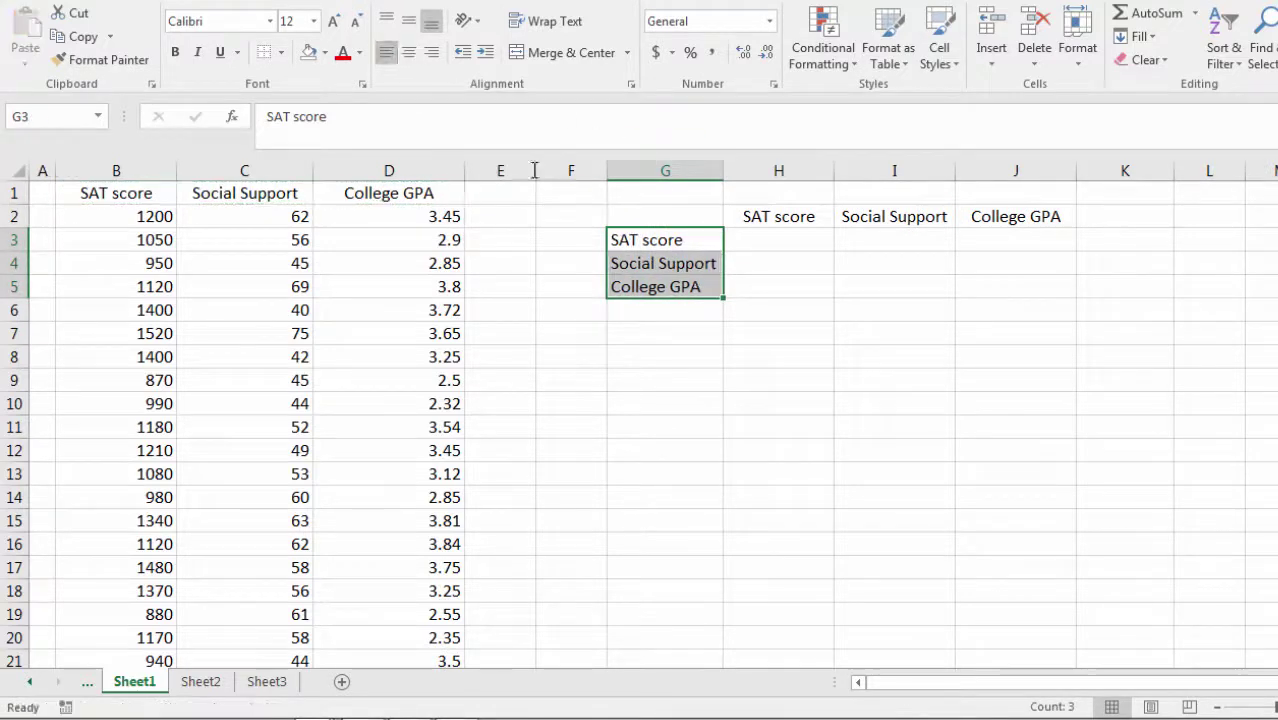
Fill the matrix diagonal by entering 1 in cells H3, I4 and J5
left_click(738, 248)
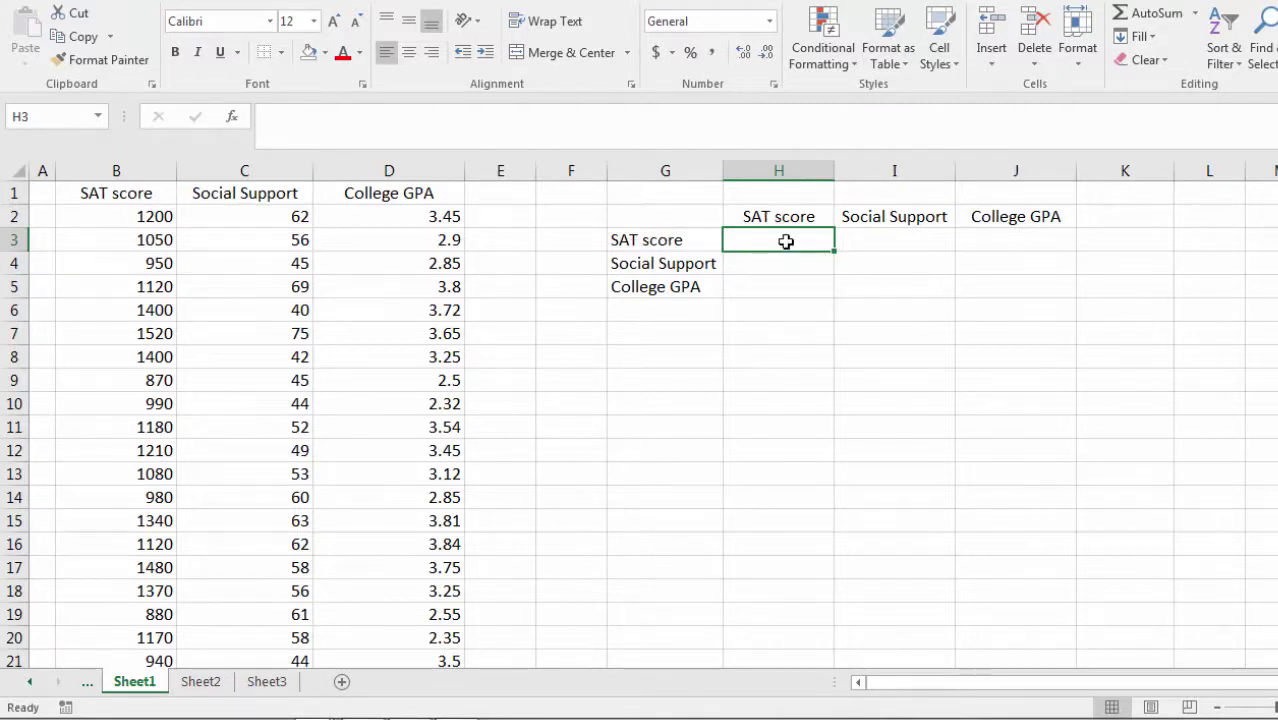
type("1")
key("Return")
key("Right")
type("1")
key("Return")
key("Right")
type("1")
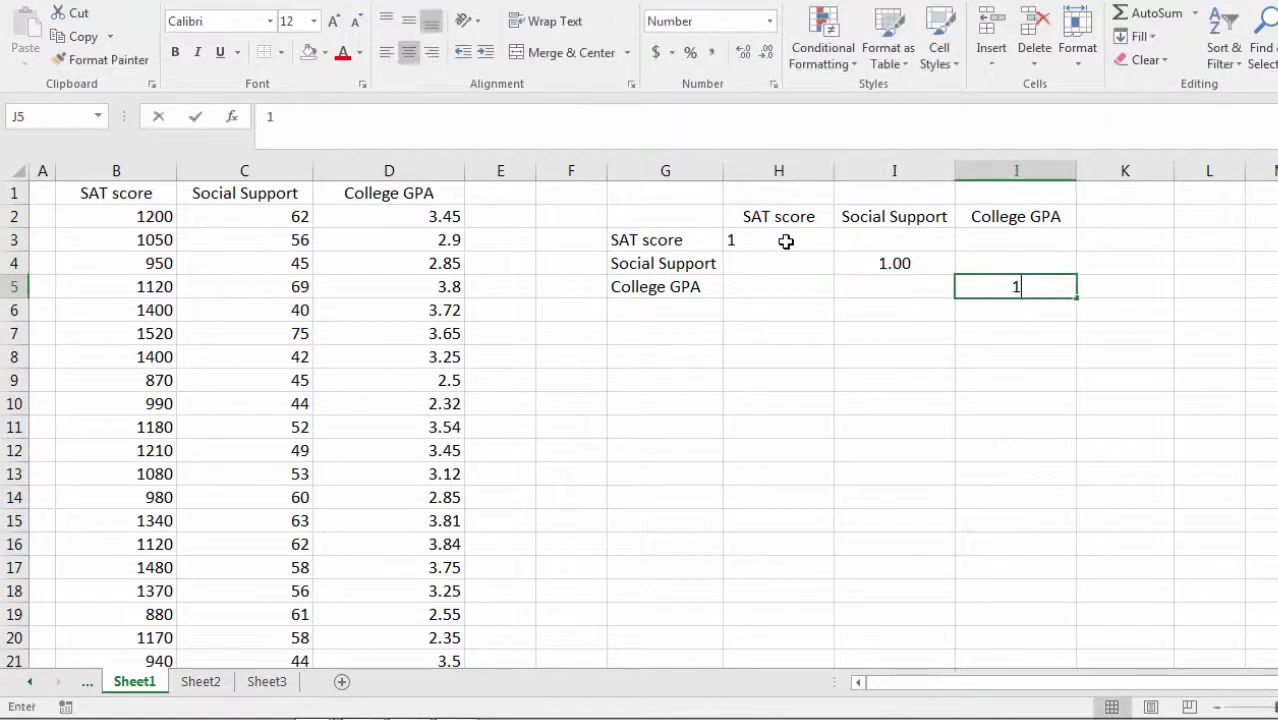
key("Return")
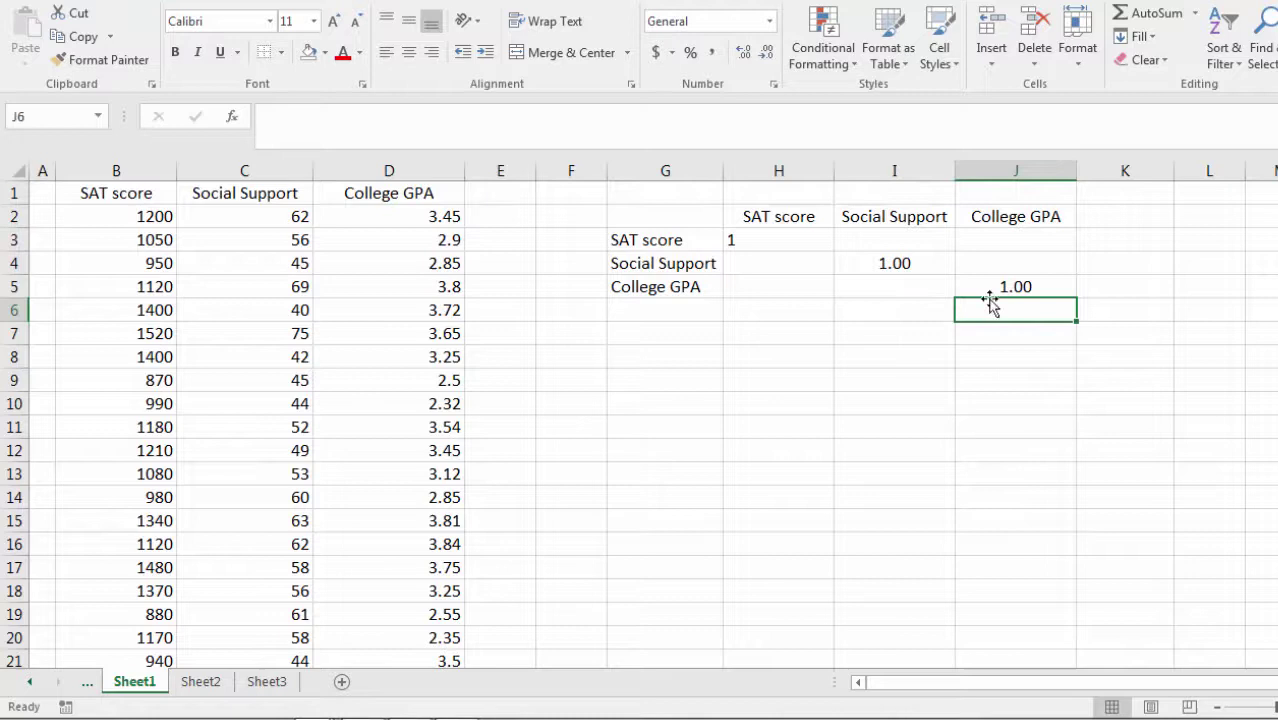
Correlate SAT score with Social Support in H4 using =CORREL(B2:B31,C2:C31)
left_click(773, 266)
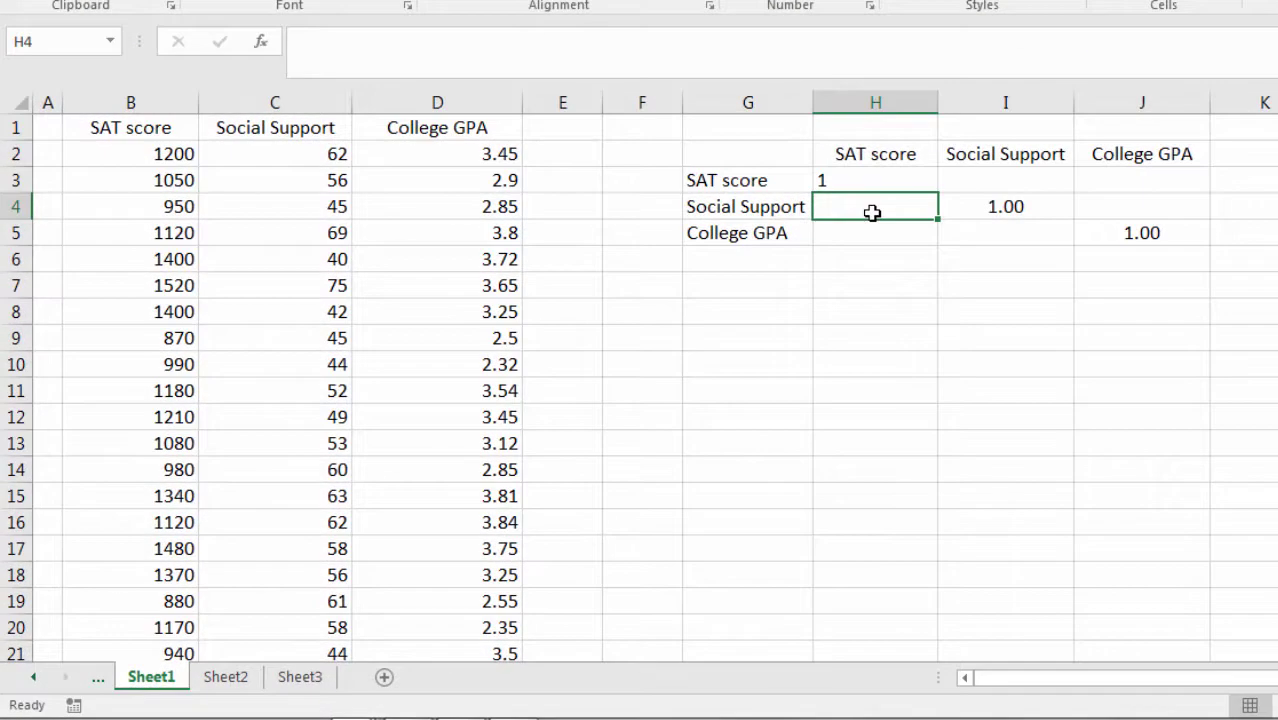
type("=")
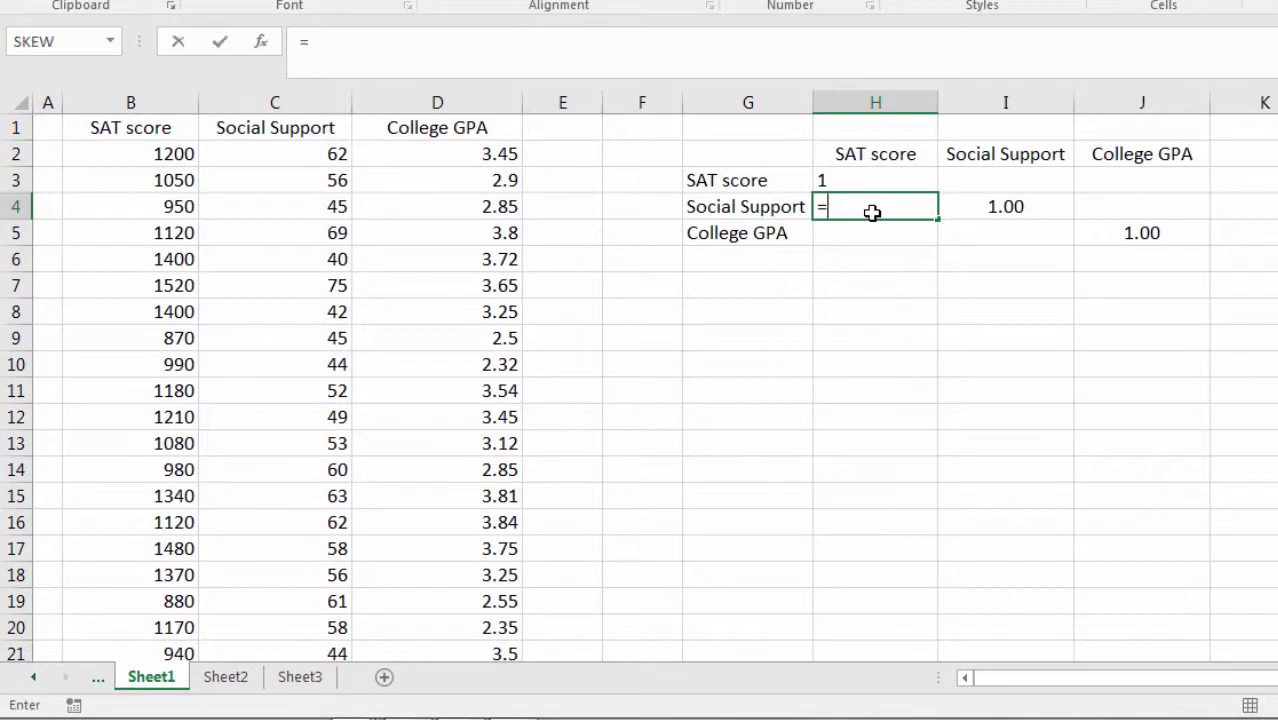
type("CORR")
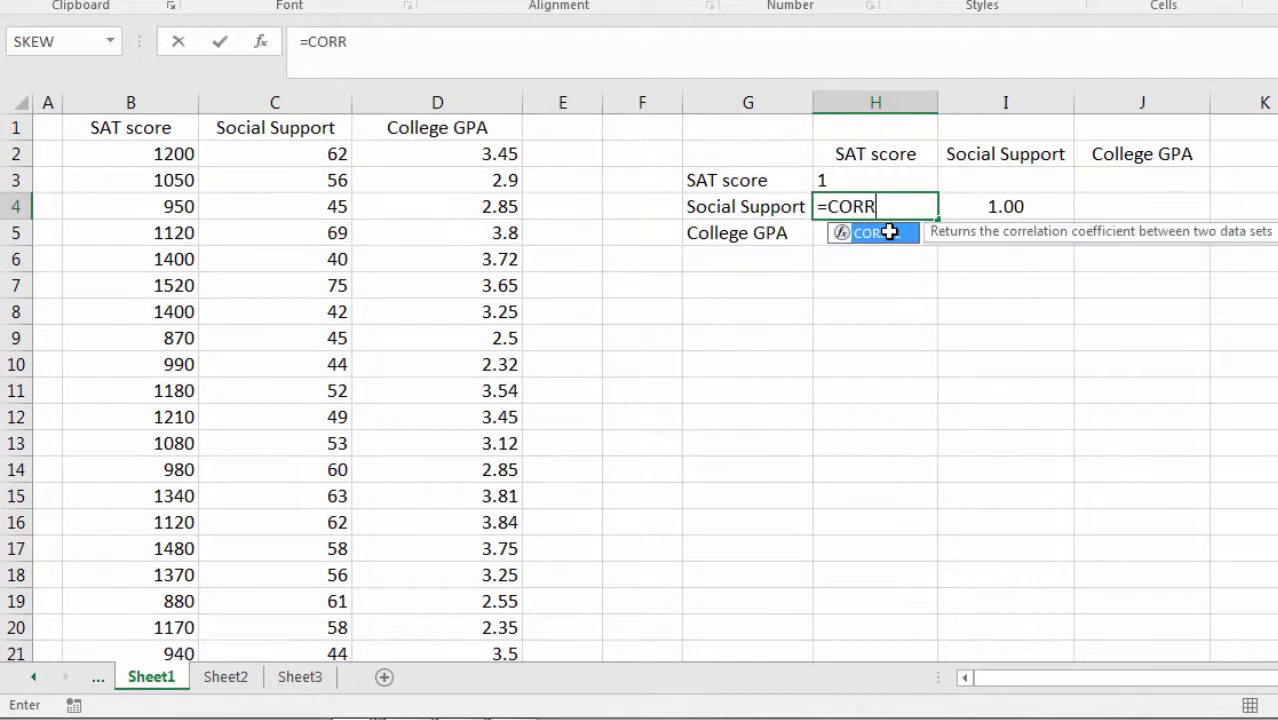
type("EL(")
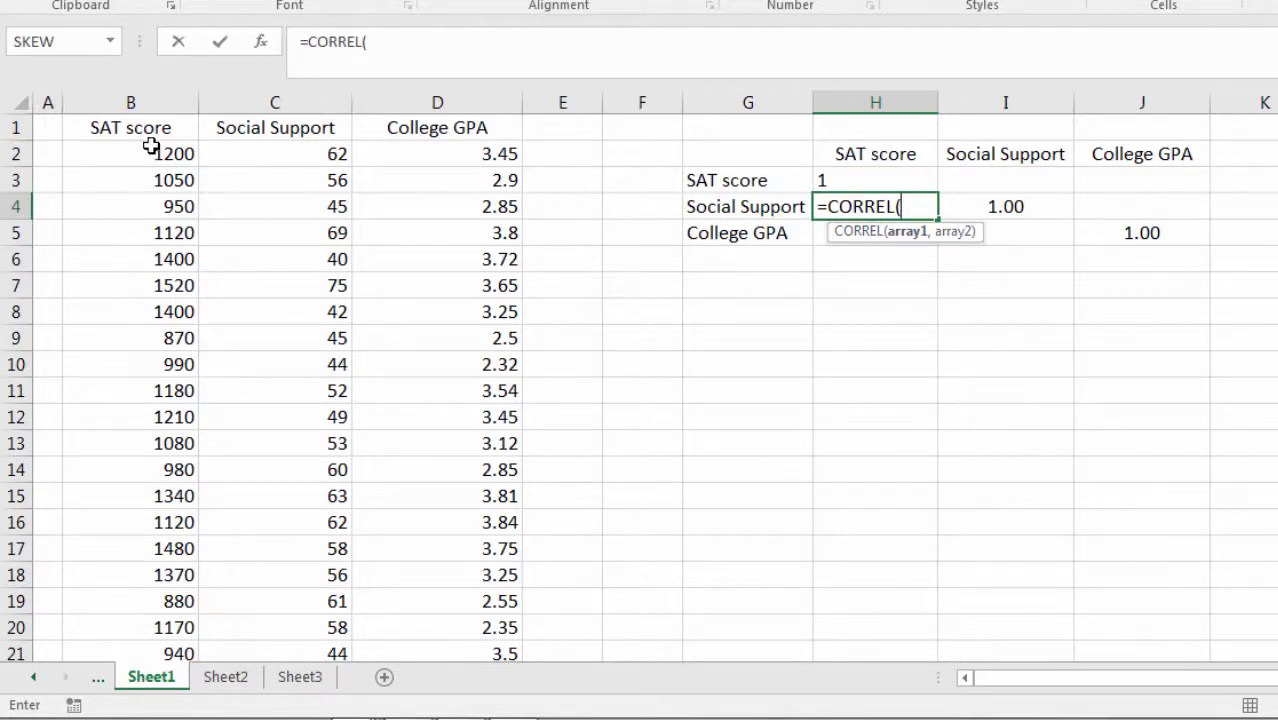
left_click_drag(146, 150, 148, 603)
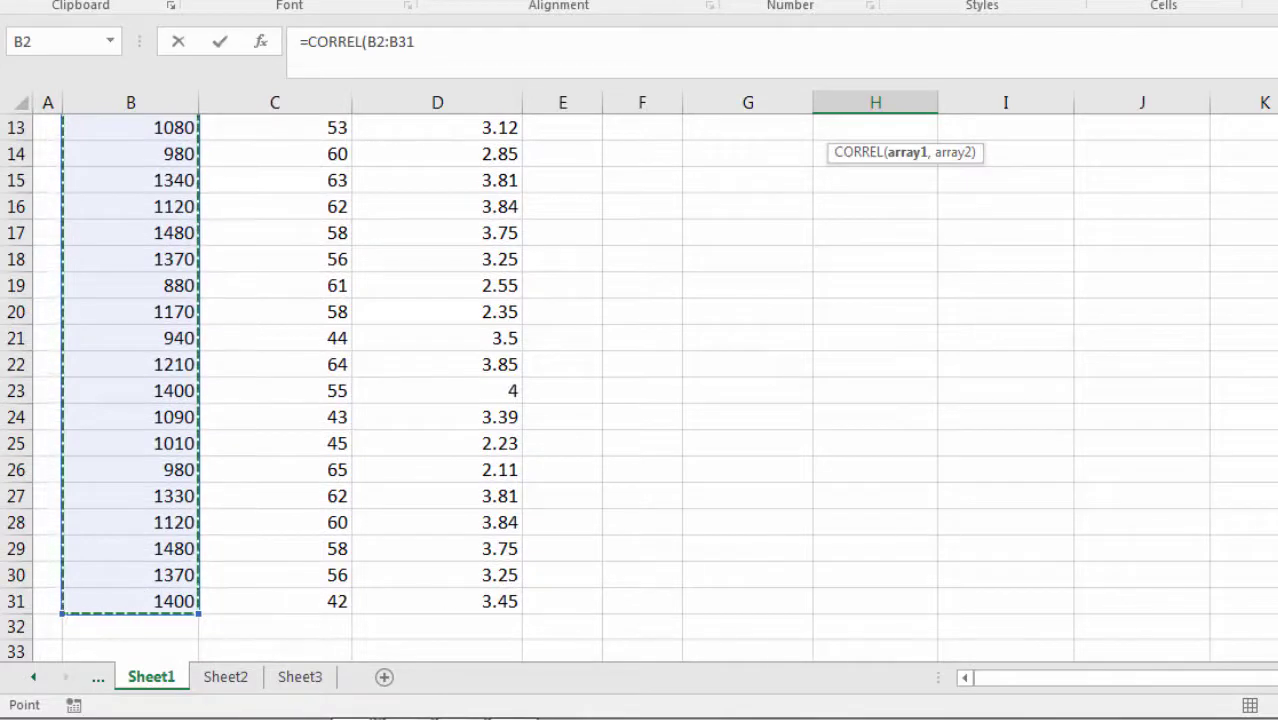
scroll(640, 380, "up", 4)
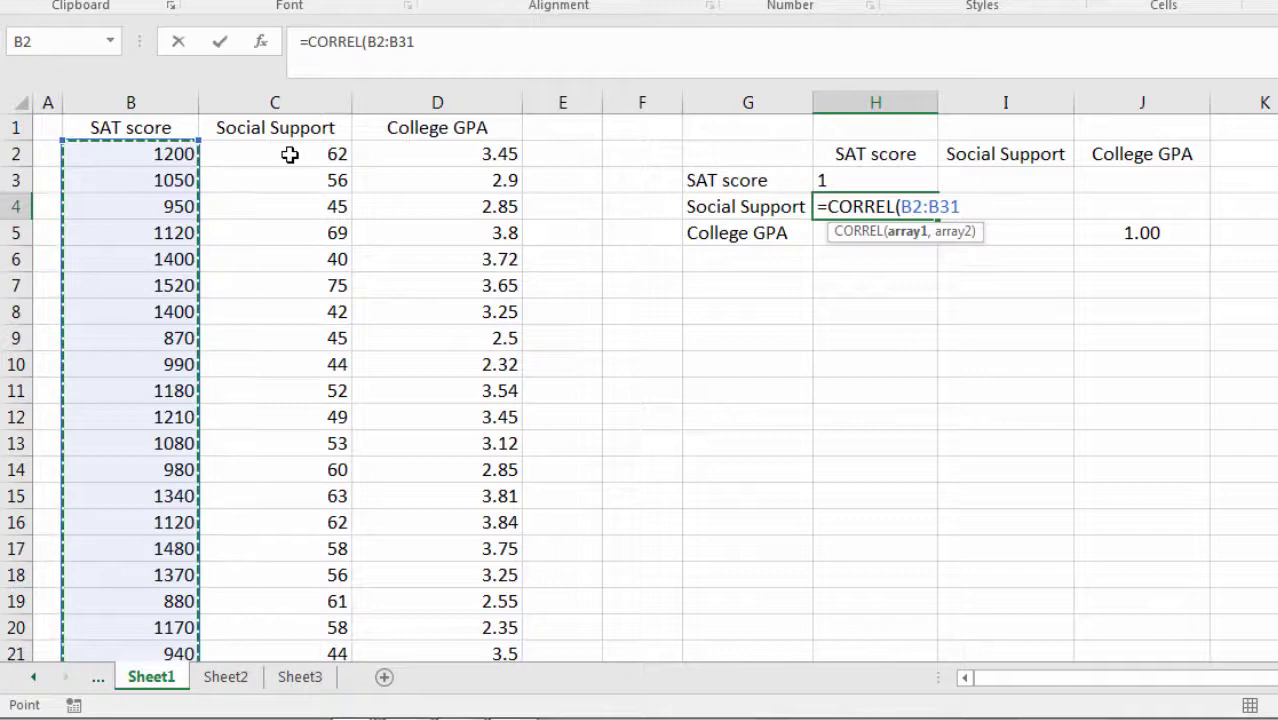
type(",")
left_click_drag(289, 154, 281, 582)
scroll(897, 318, "up", 5)
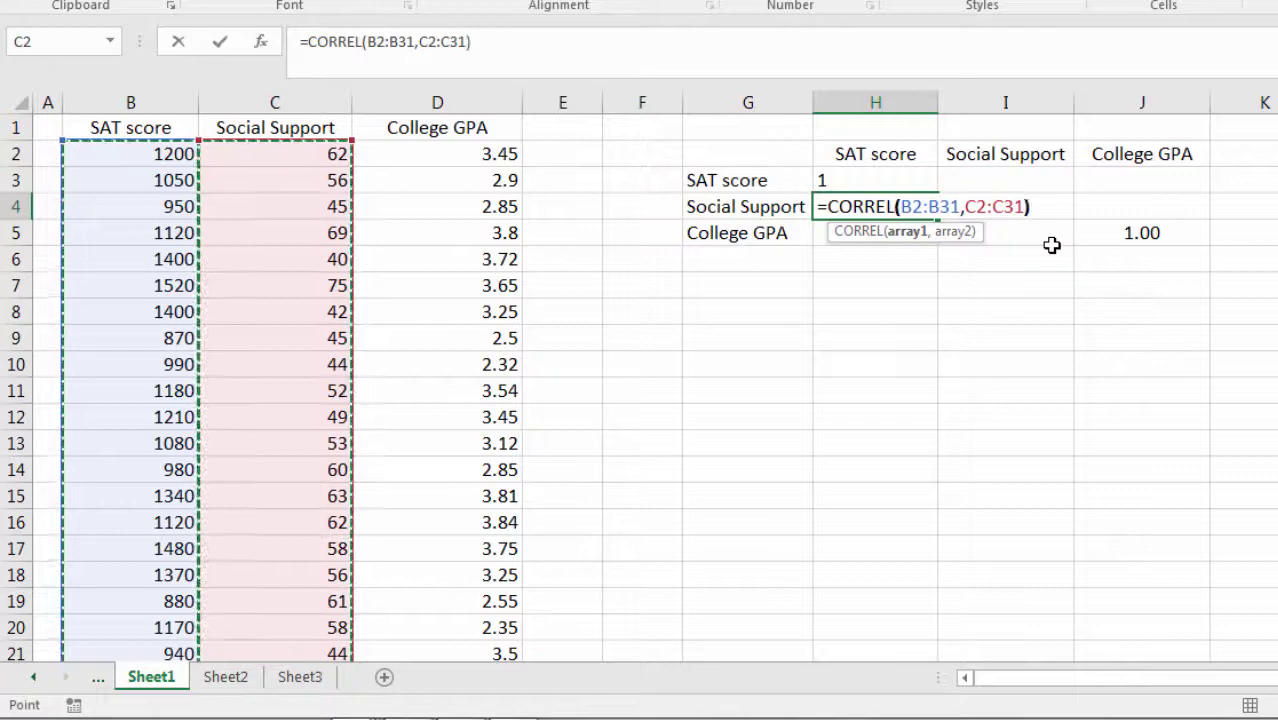
key("Return")
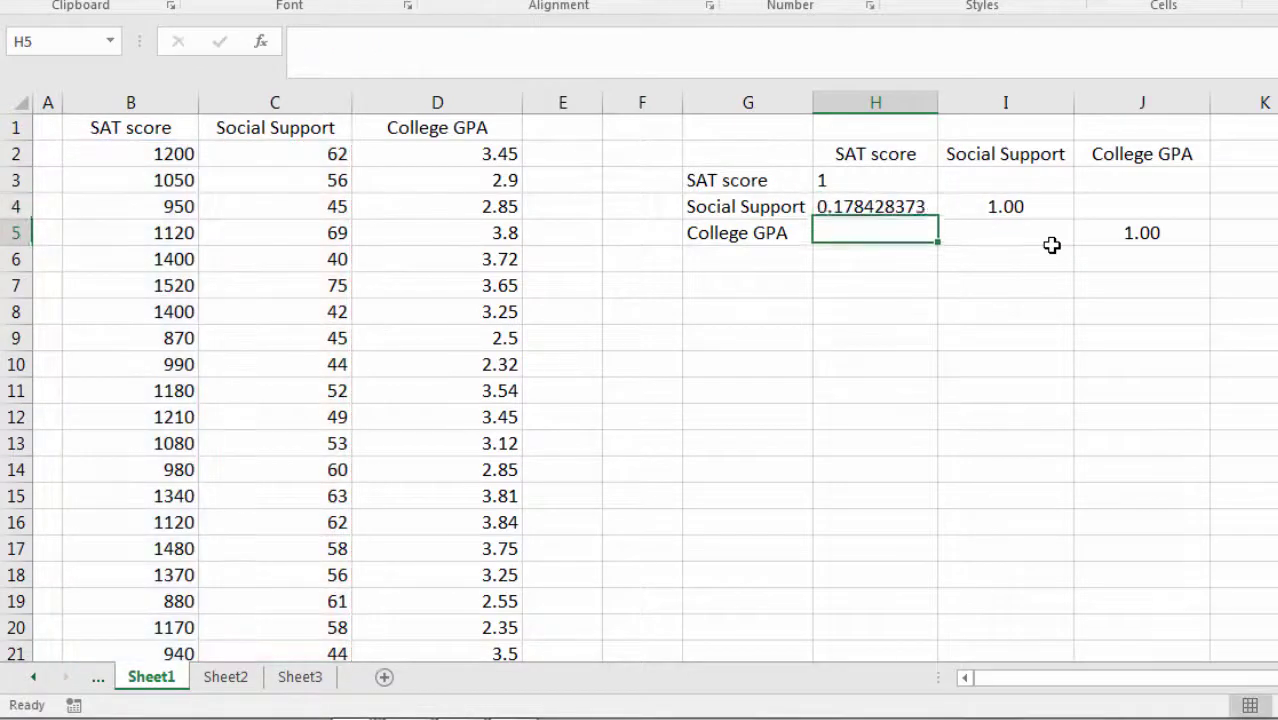
left_click(840, 206)
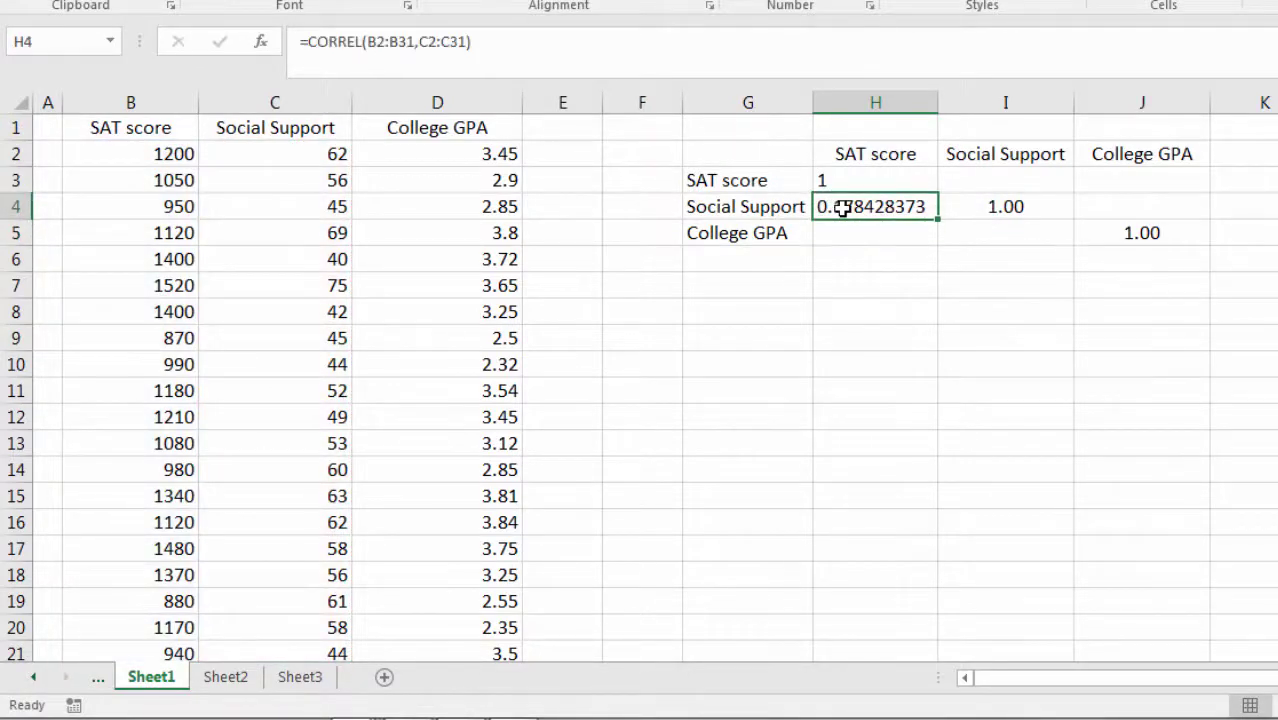
Correlate SAT score with College GPA in H5 using =CORREL(B2:B31,D2:D31)
left_click(865, 234)
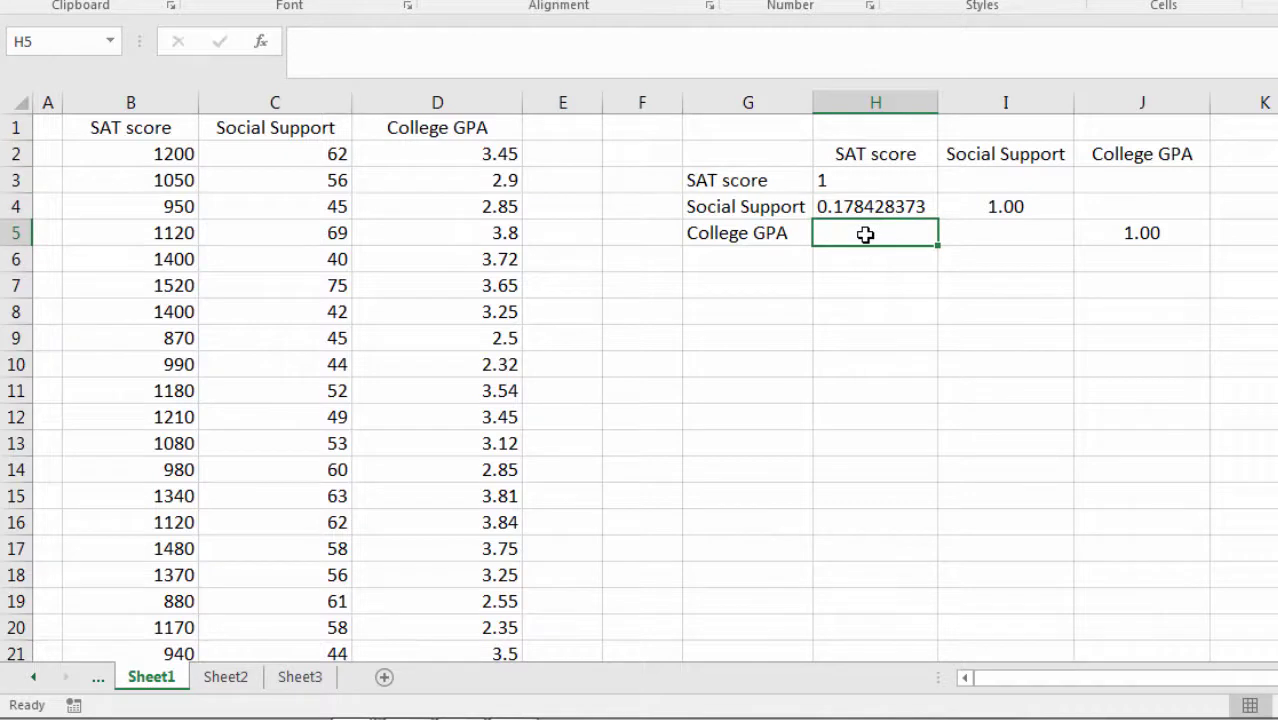
type("=CORR")
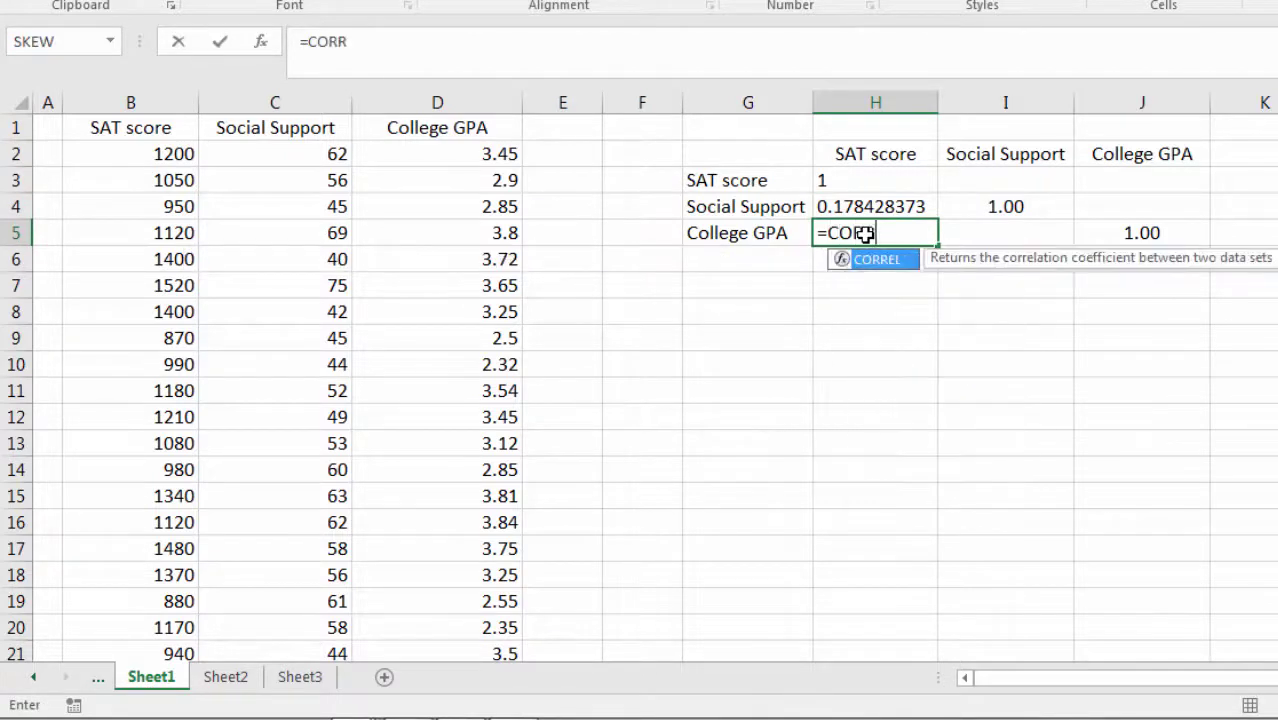
type("EL(")
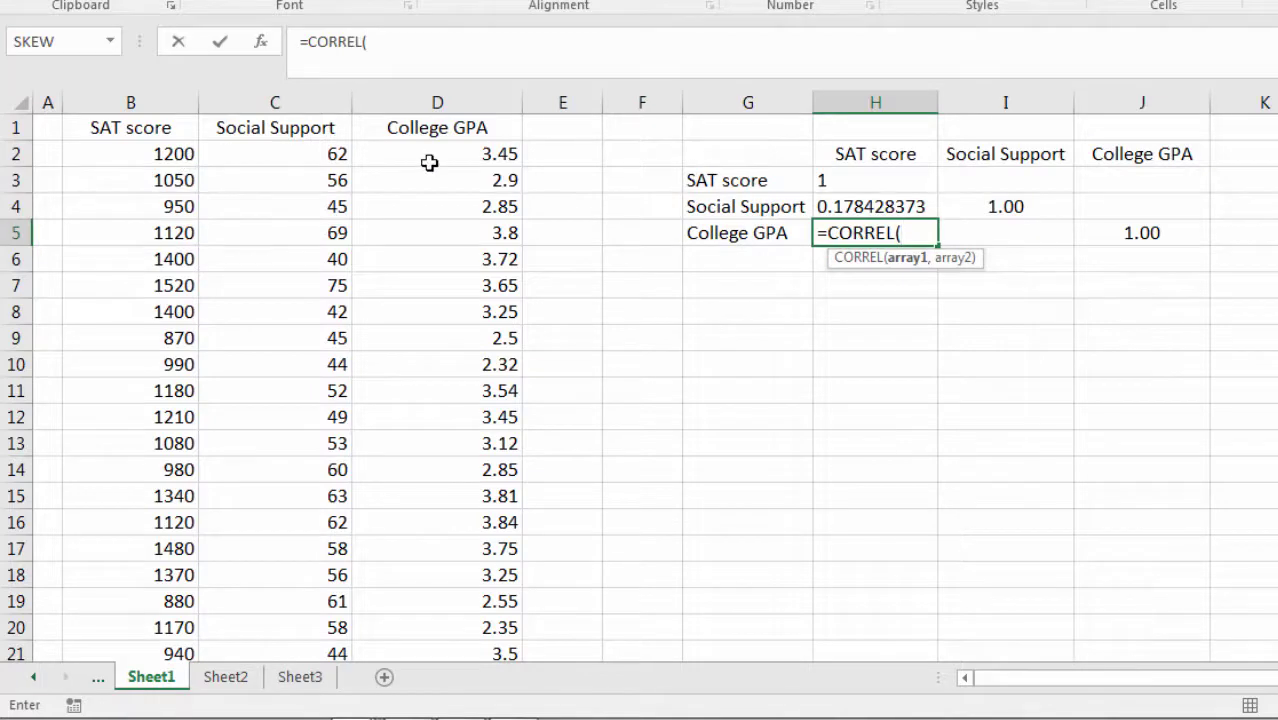
left_click_drag(190, 150, 148, 513)
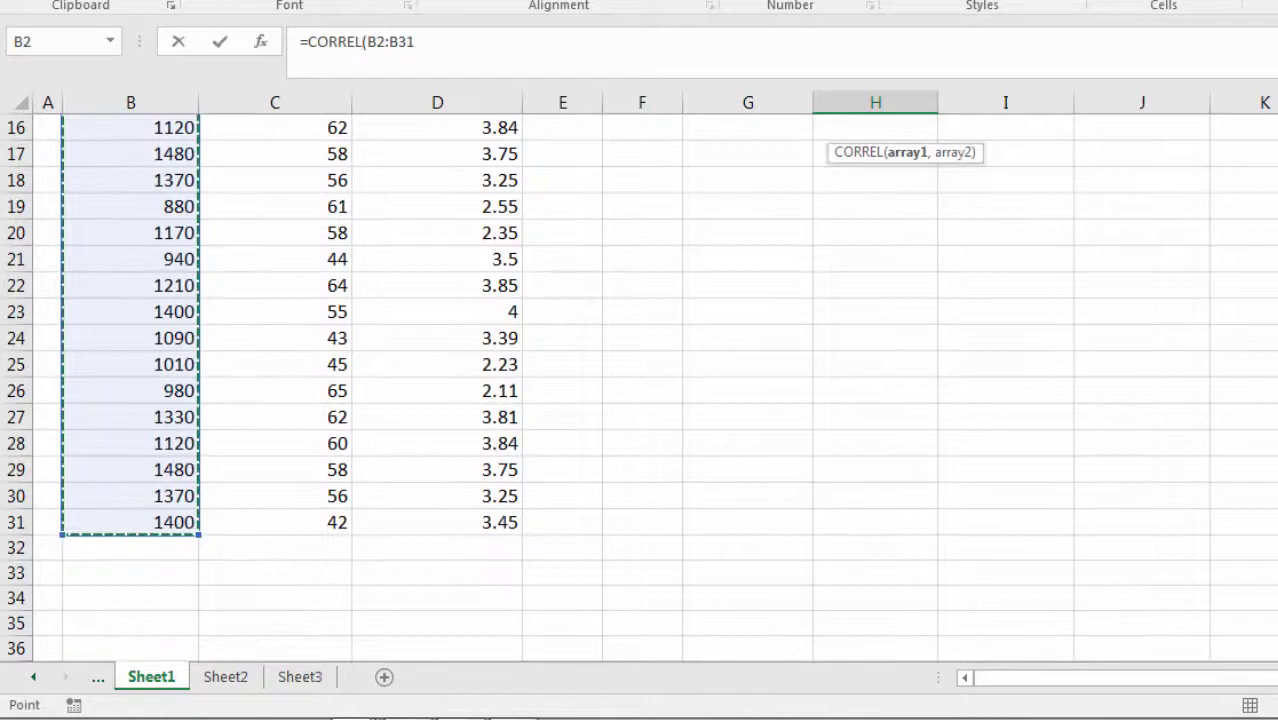
scroll(640, 390, "up", 4)
scroll(562, 266, "up", 1)
left_click_drag(470, 152, 446, 602)
scroll(1003, 208, "up", 4)
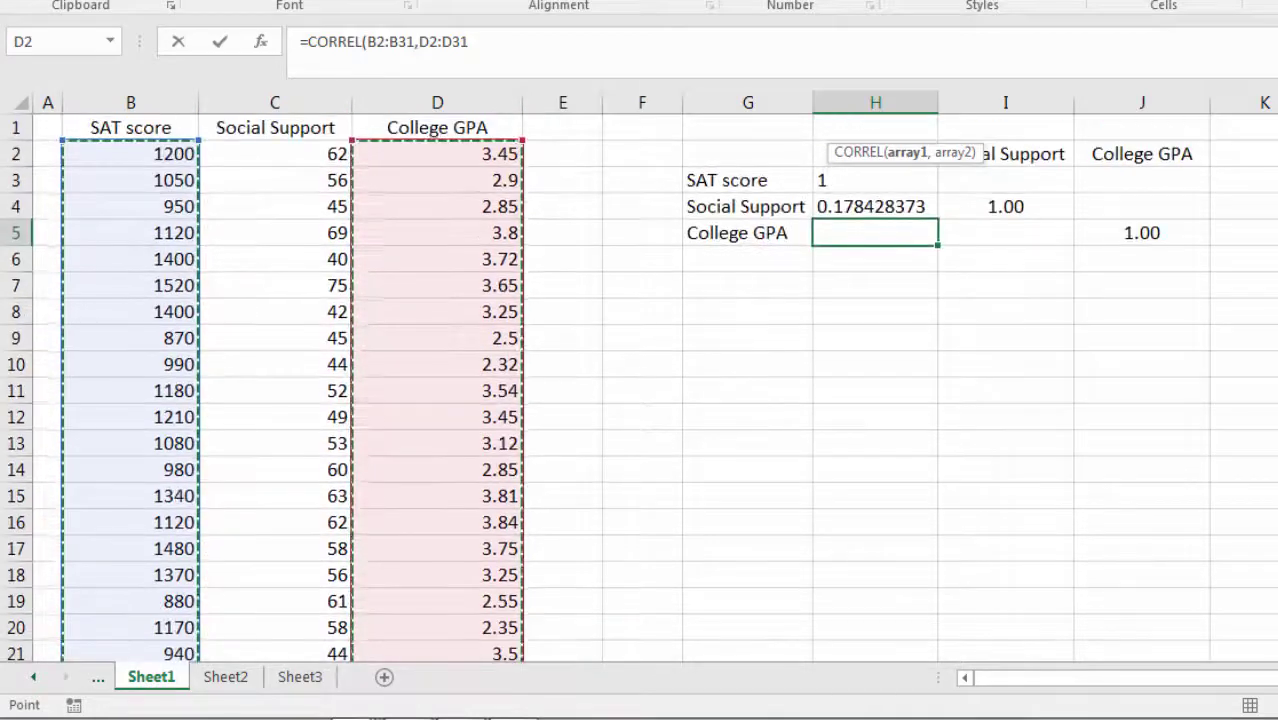
type(")")
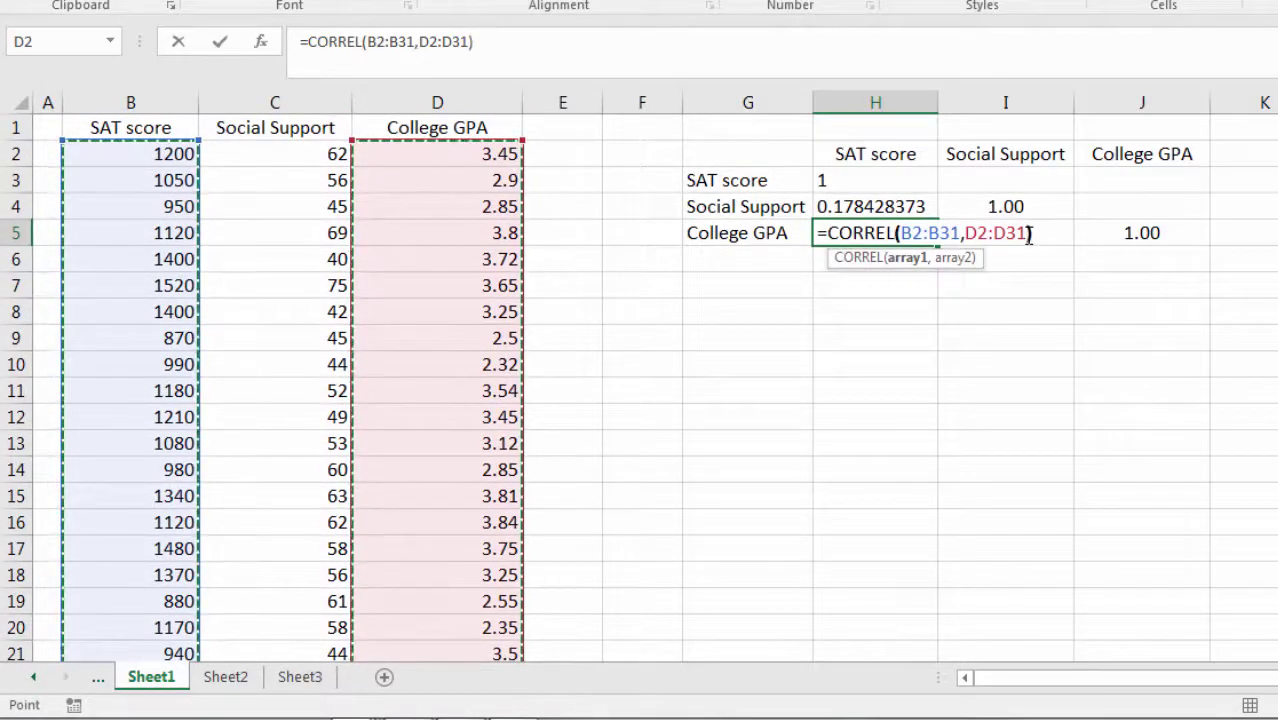
key("Return")
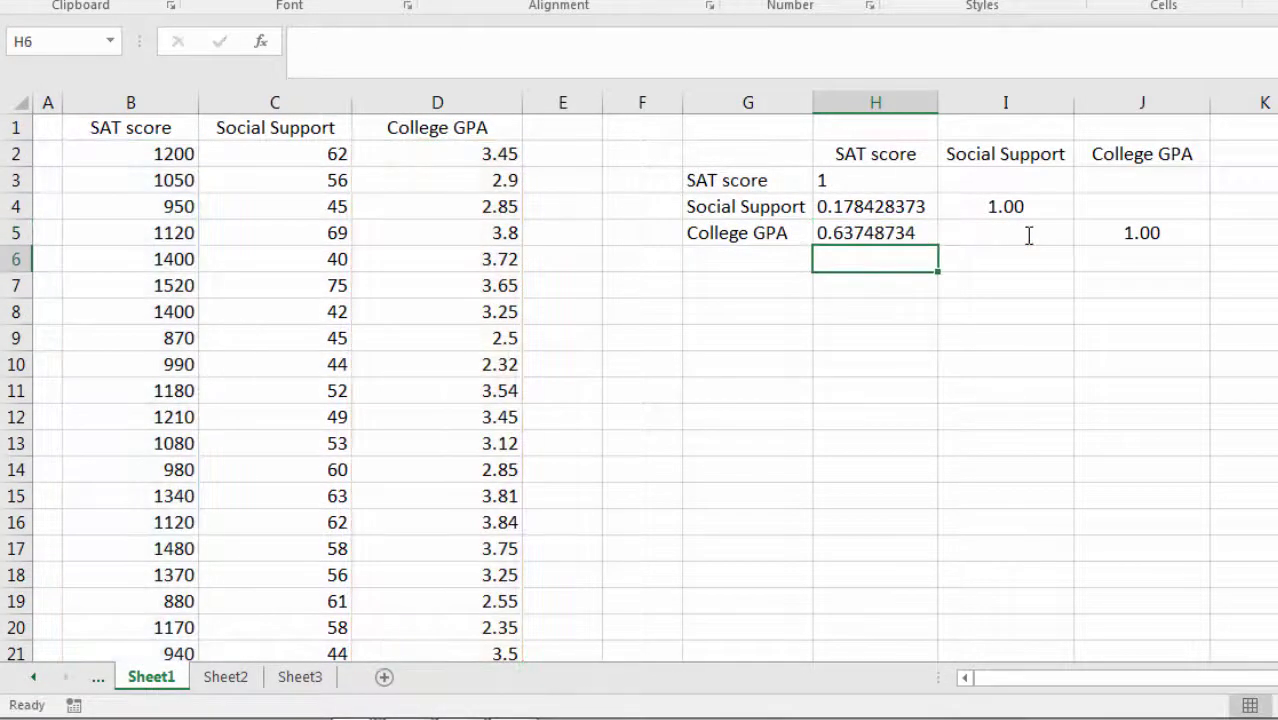
Correlate Social Support with College GPA in I5 using =CORREL(C2:C31,D2:D31)
left_click(1020, 240)
type("=CORREL(")
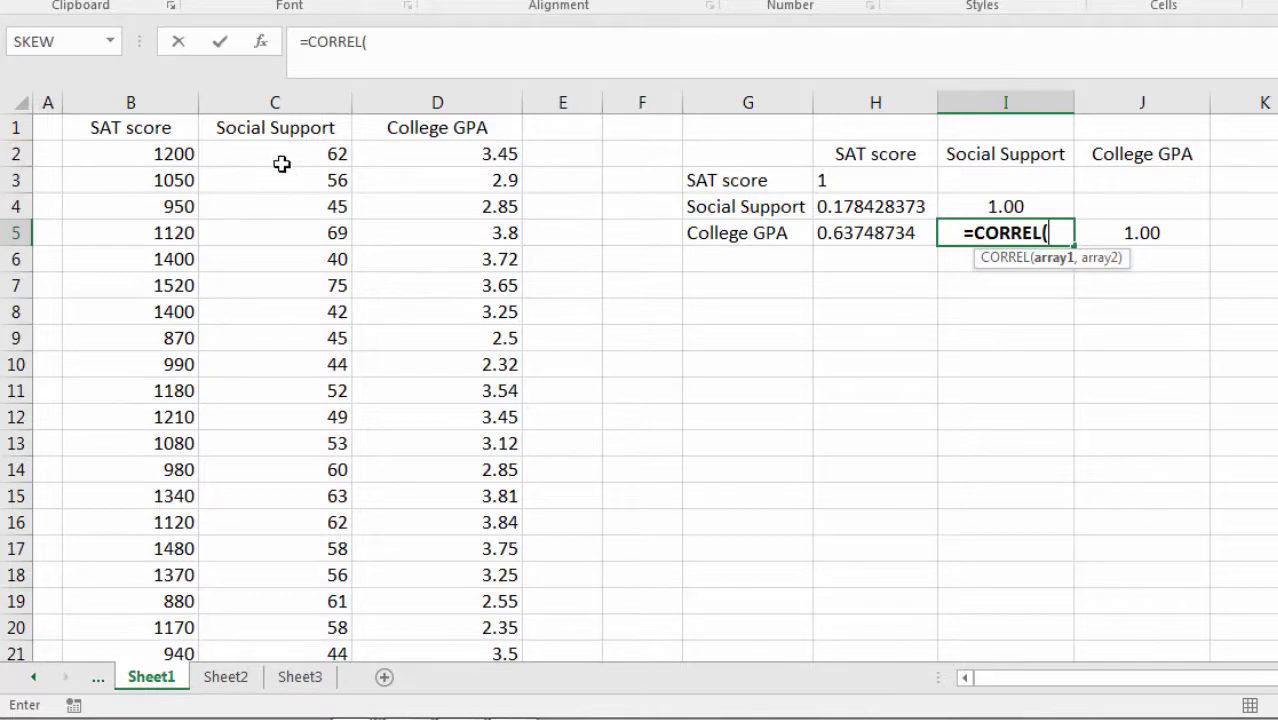
left_click_drag(281, 164, 288, 409)
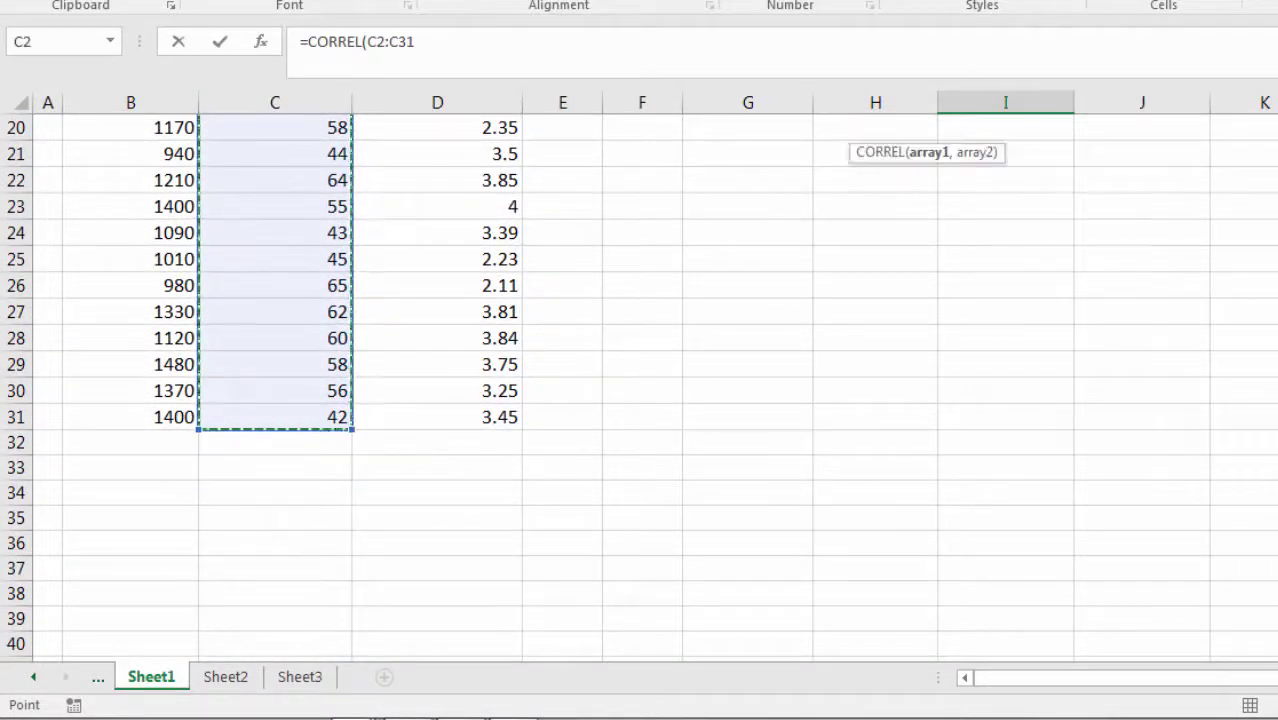
type(",")
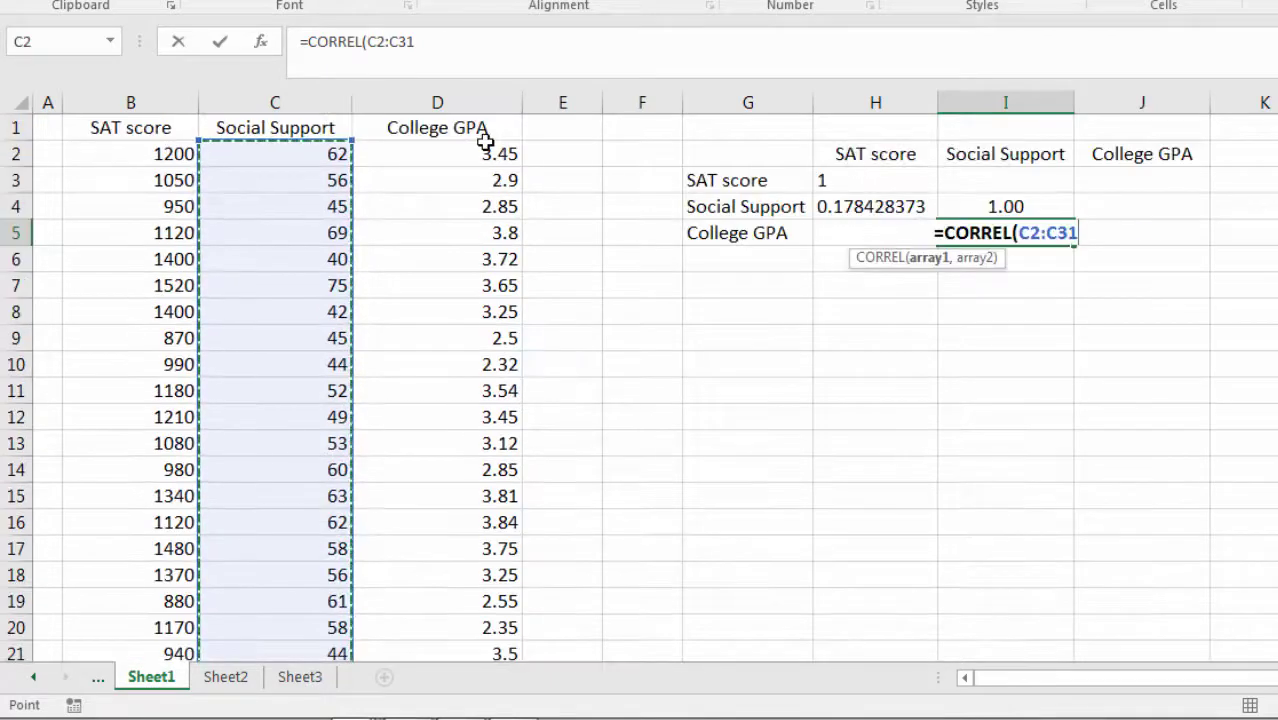
left_click_drag(485, 155, 479, 605)
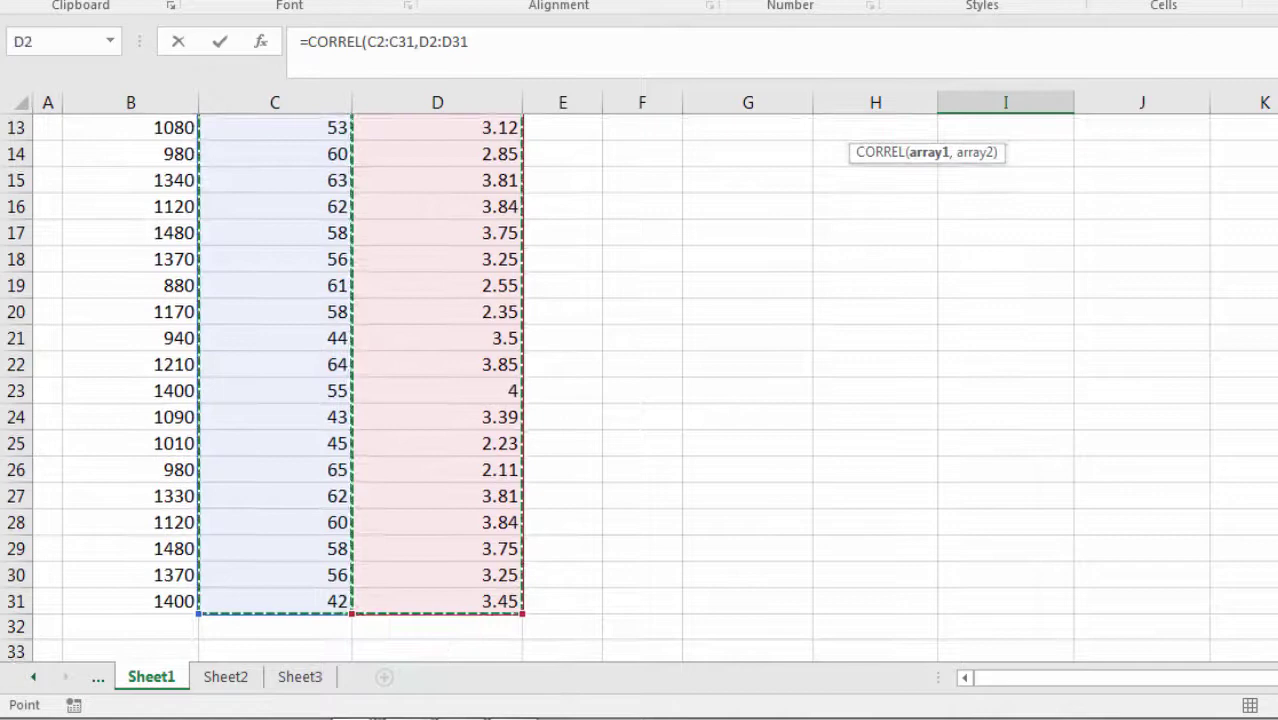
scroll(947, 177, "up", 4)
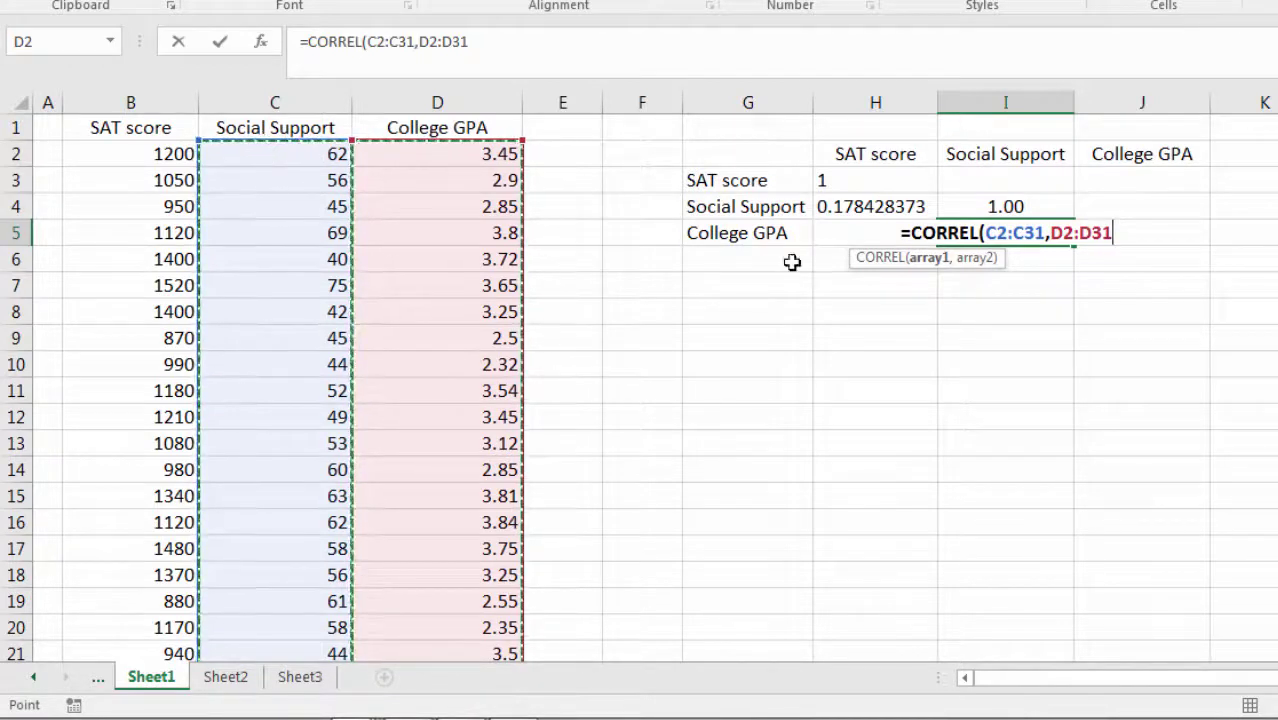
left_click_drag(991, 232, 1045, 232)
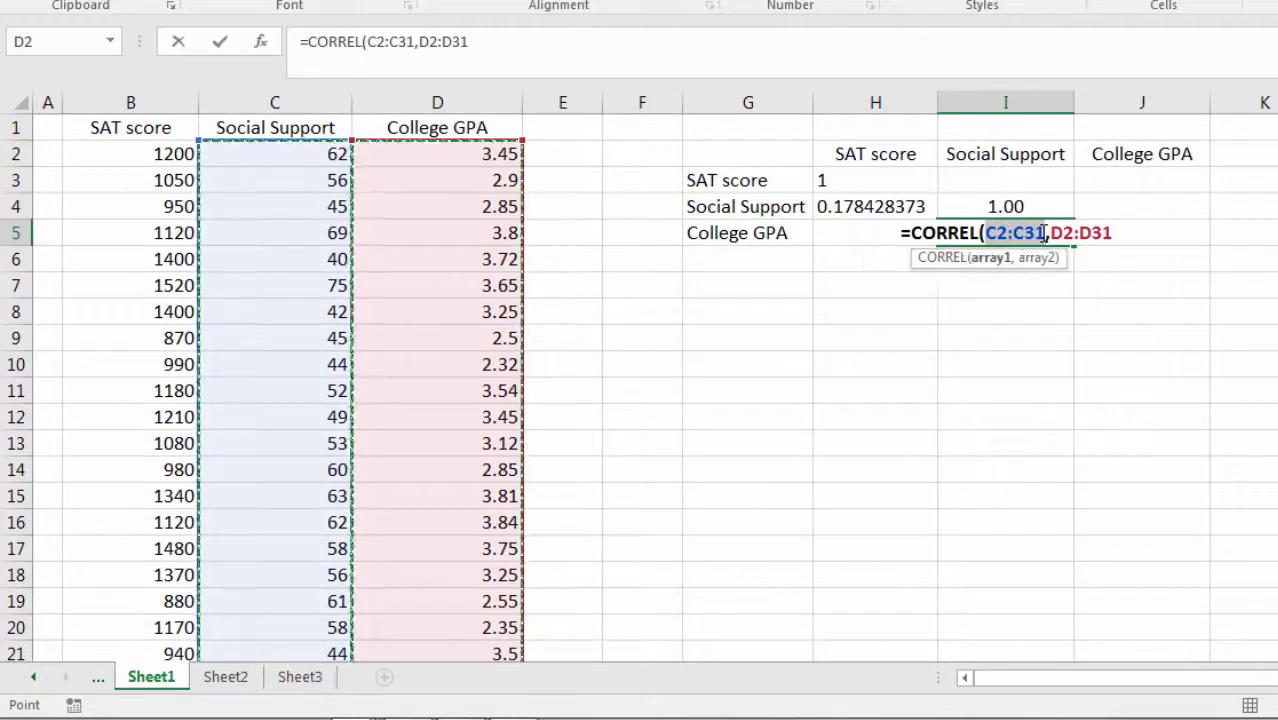
left_click(989, 233)
left_click_drag(992, 233, 1116, 233)
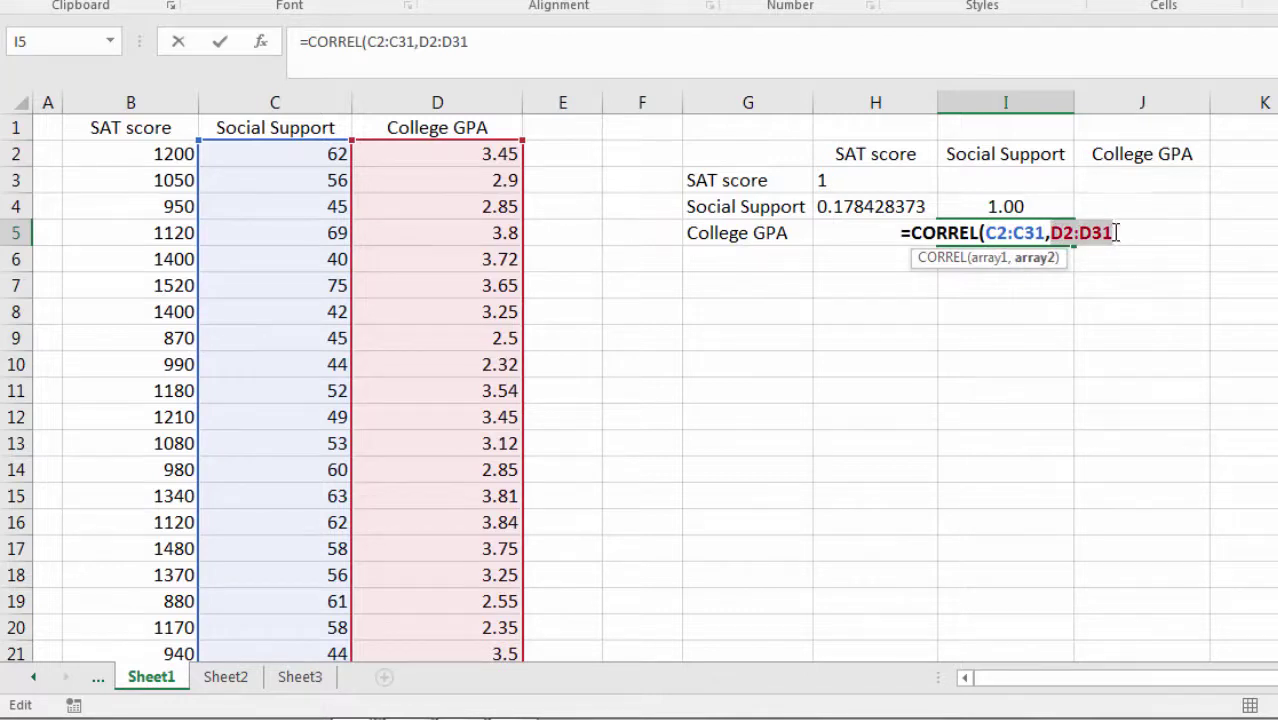
left_click(1041, 232)
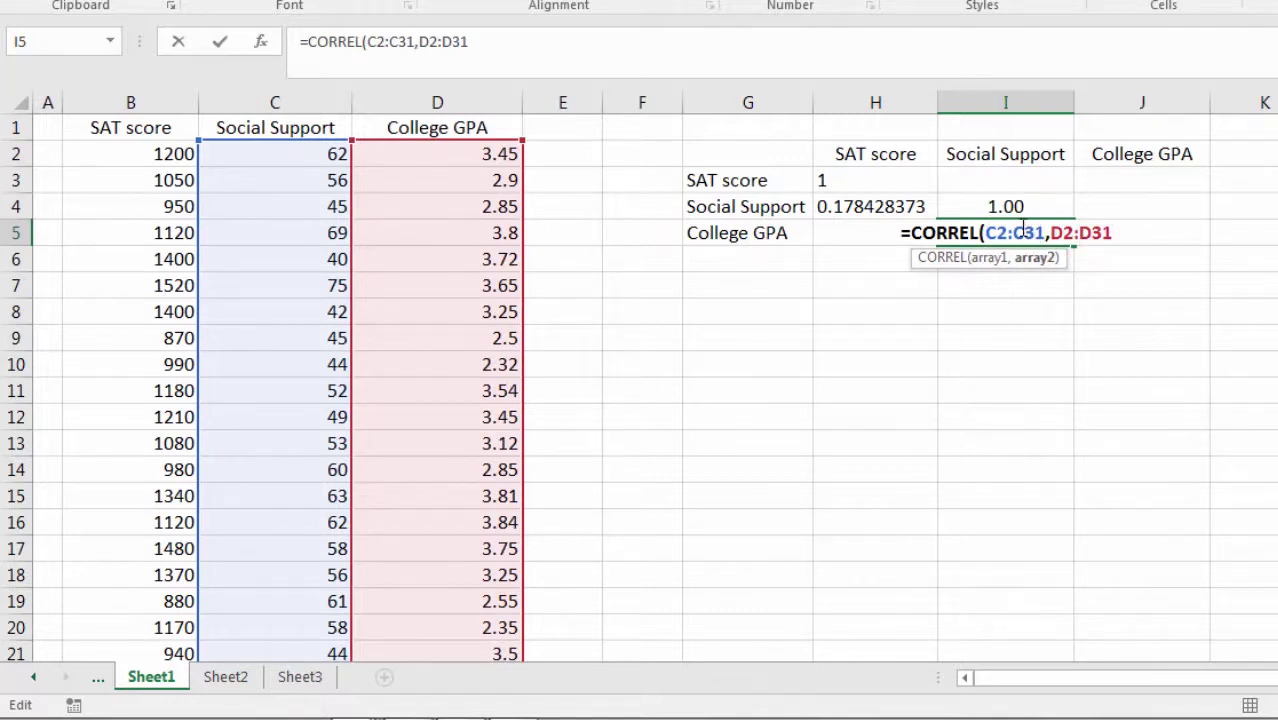
left_click(1022, 232)
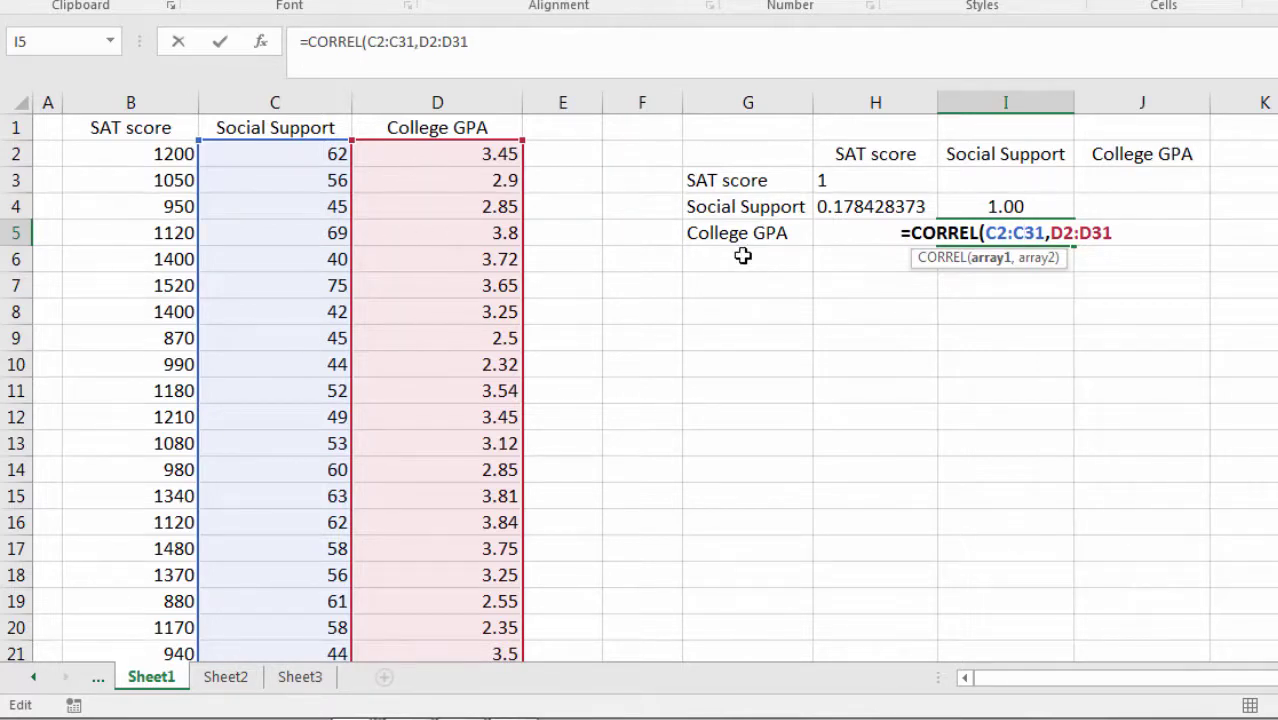
left_click(1113, 233)
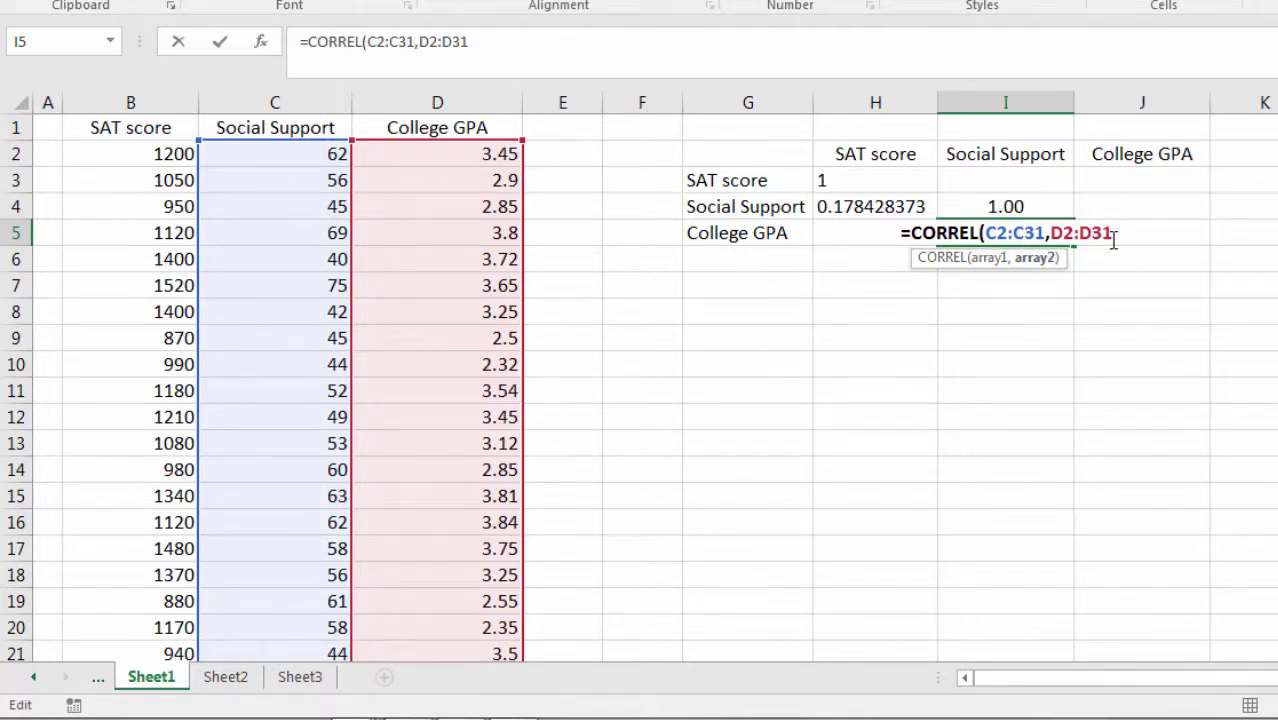
type(")")
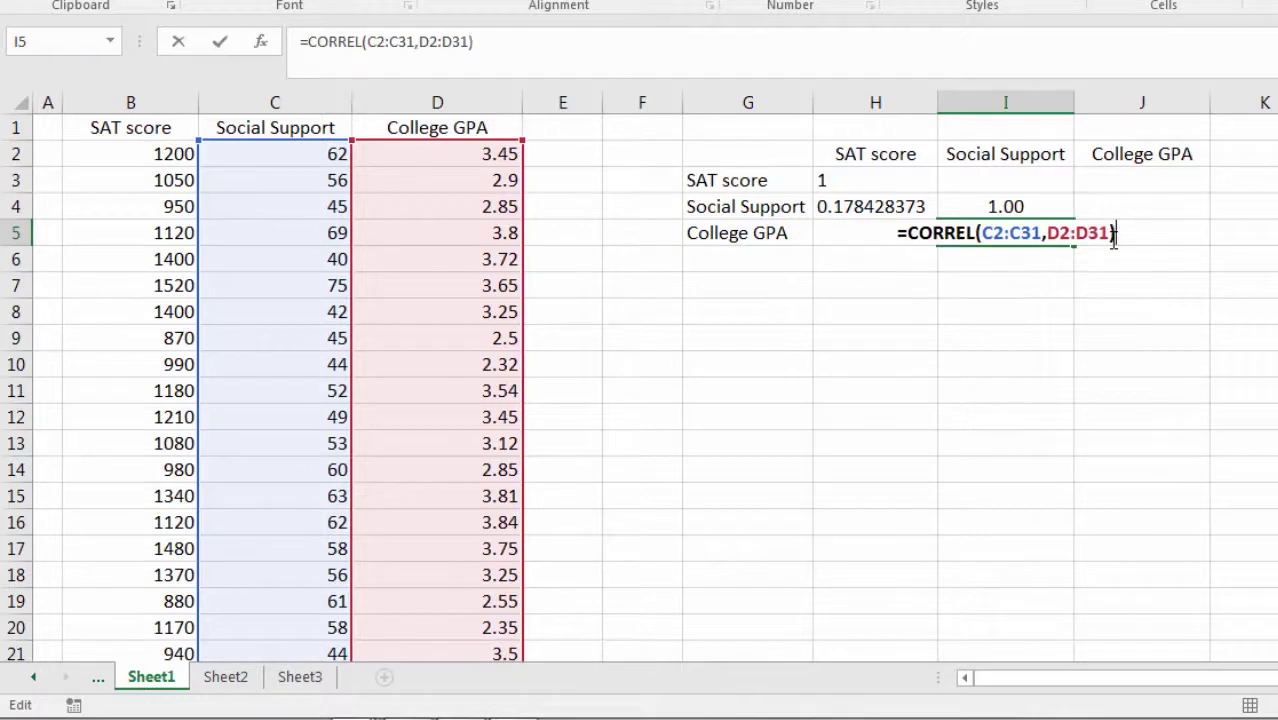
key("Return")
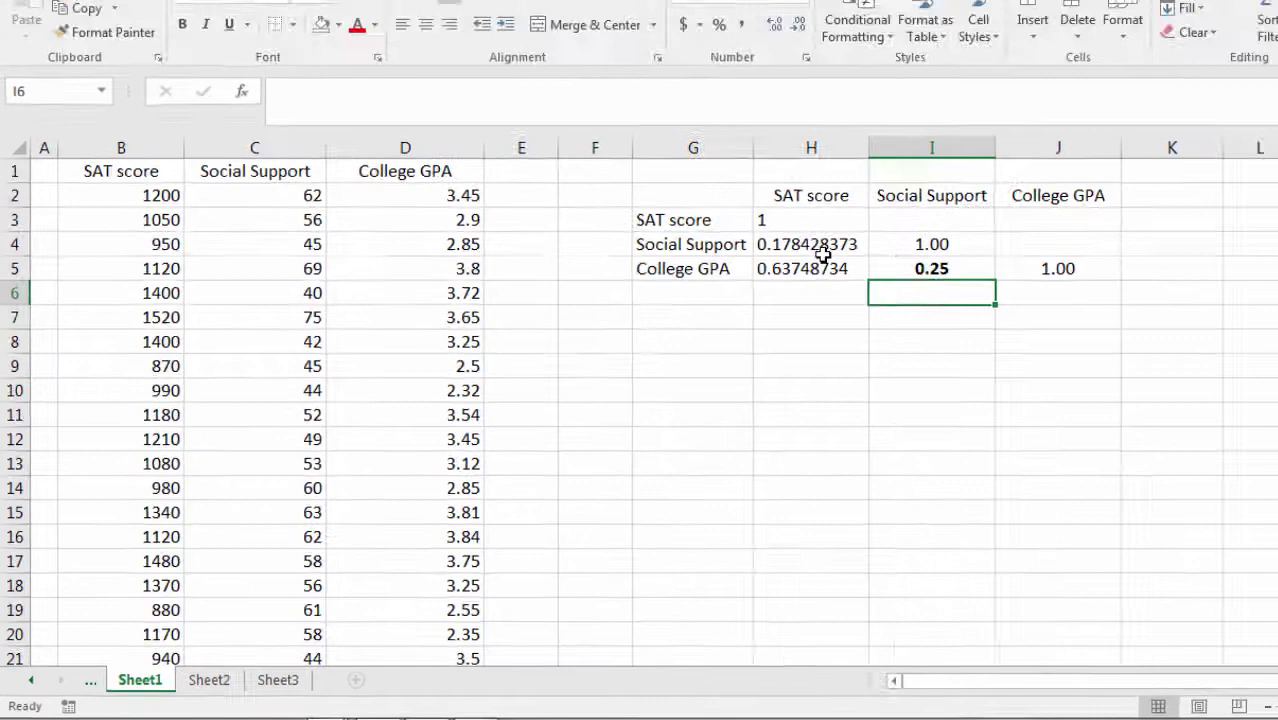
Format the two SAT score correlations in H4:H5 to show two decimal places
left_click_drag(822, 253, 821, 266)
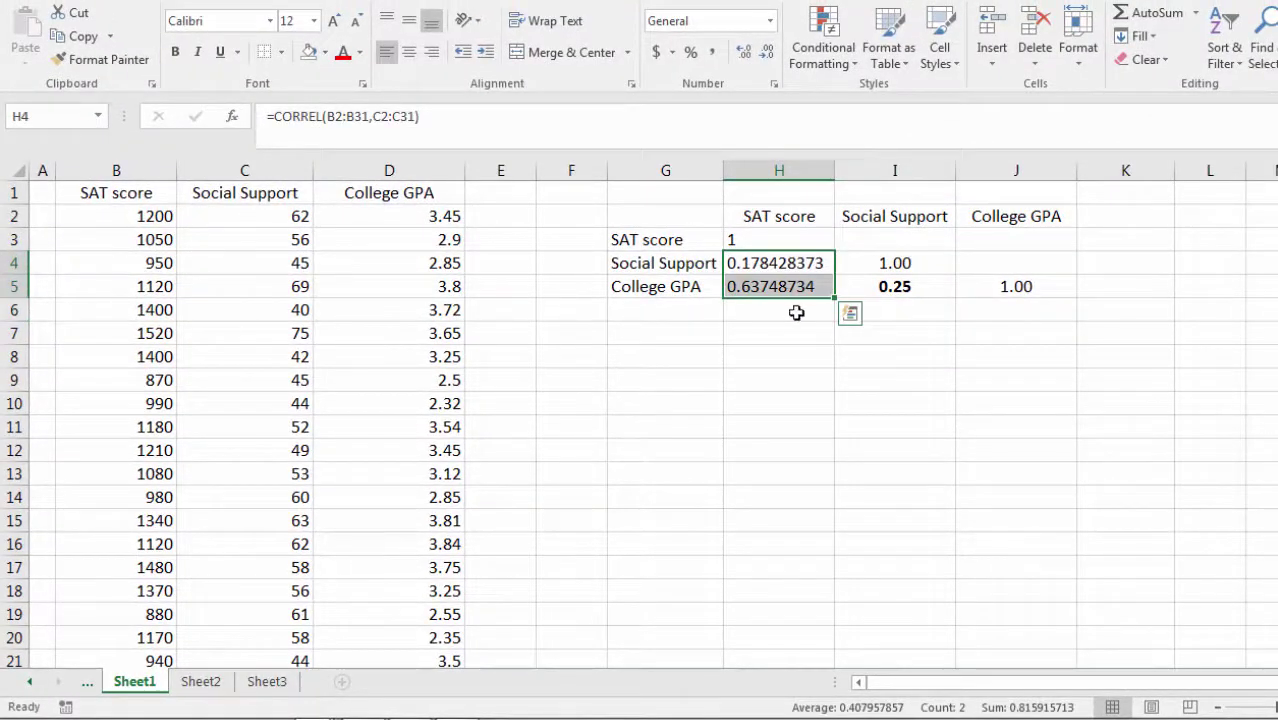
left_click(766, 52)
left_click(766, 52)
left_click(766, 52)
left_click(766, 52)
left_click(766, 52)
left_click(766, 52)
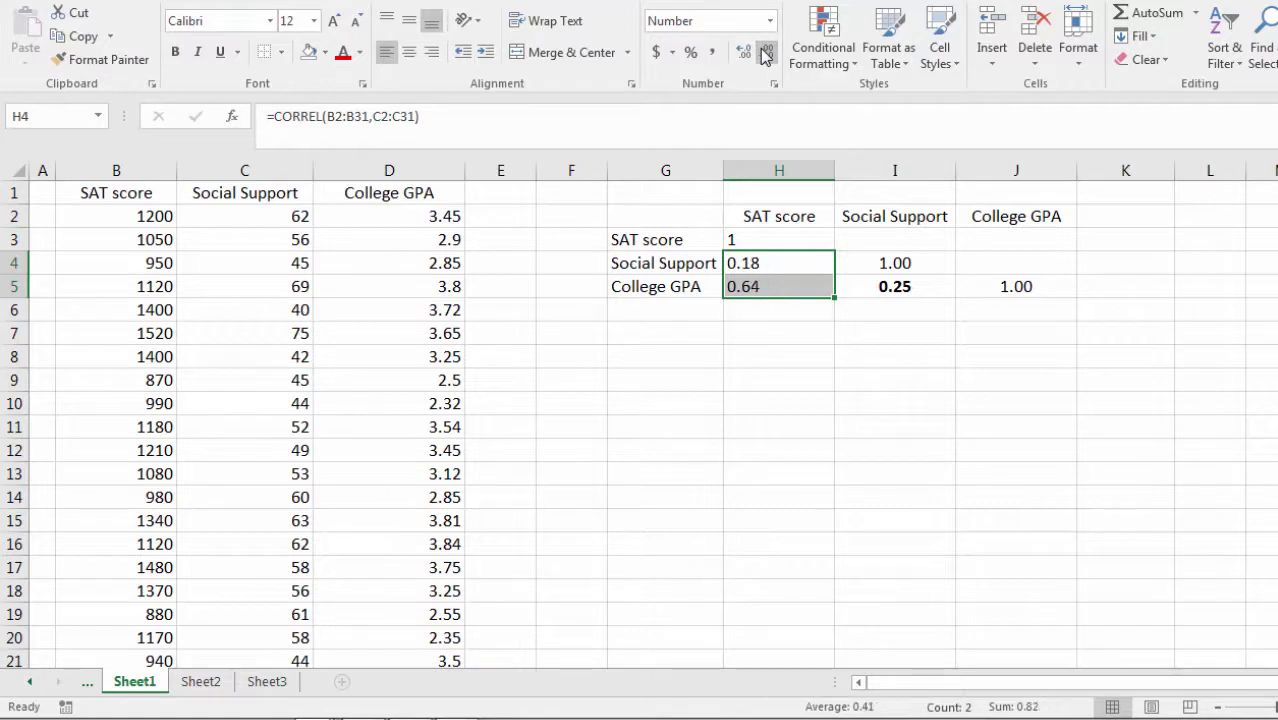
Center the values in H3:H5 under the SAT score heading
left_click(409, 58)
left_click(782, 240)
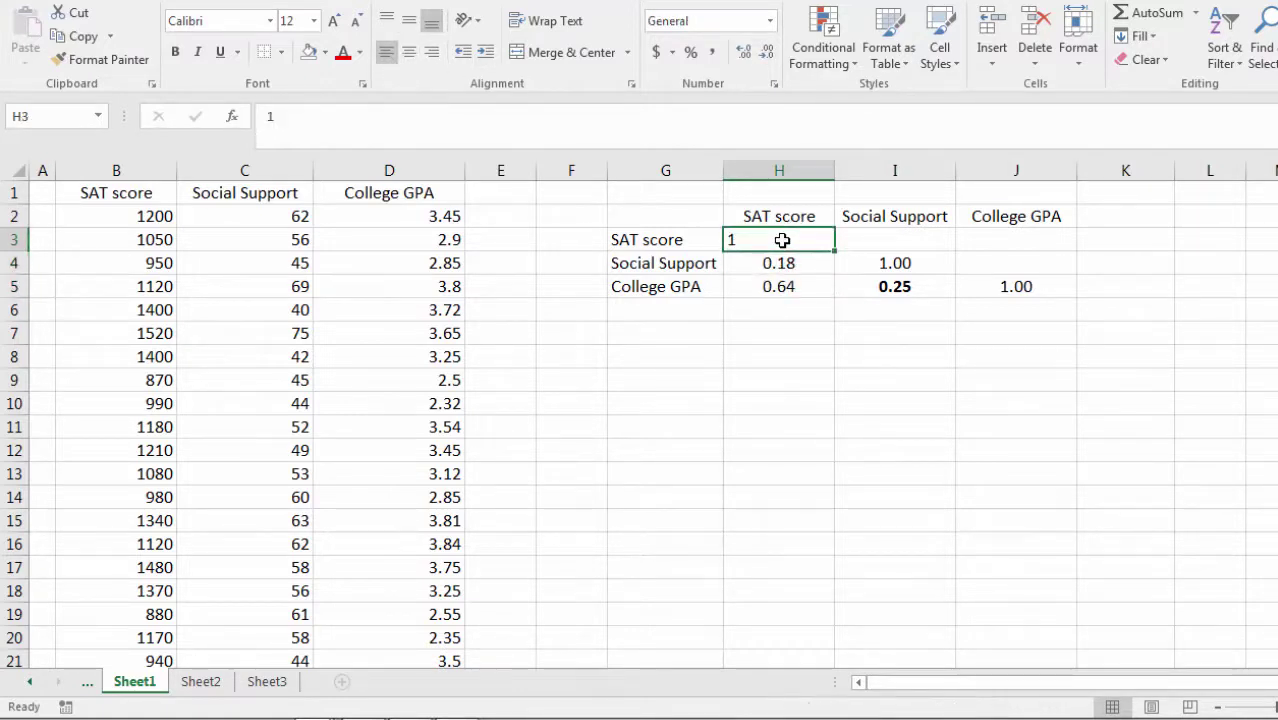
left_click(409, 52)
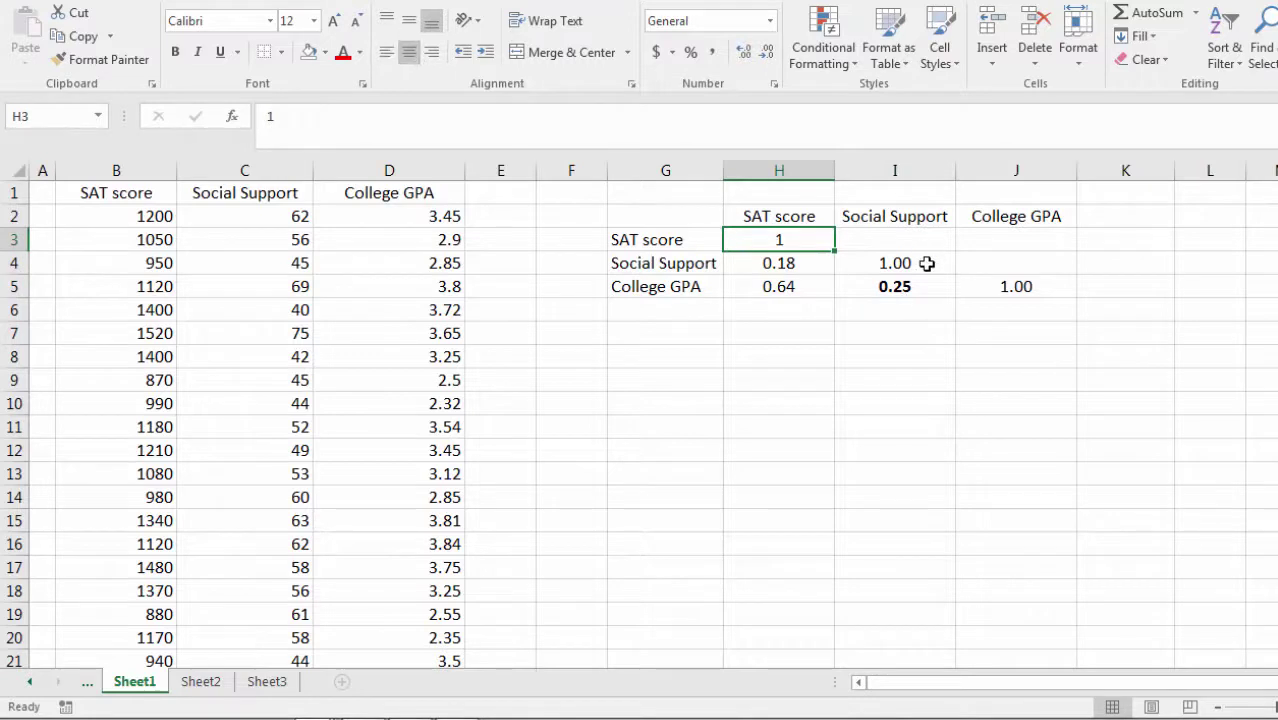
Show the diagonal values in I4 and J5 without decimal places
left_click(927, 263)
left_click(1019, 290, "ctrl")
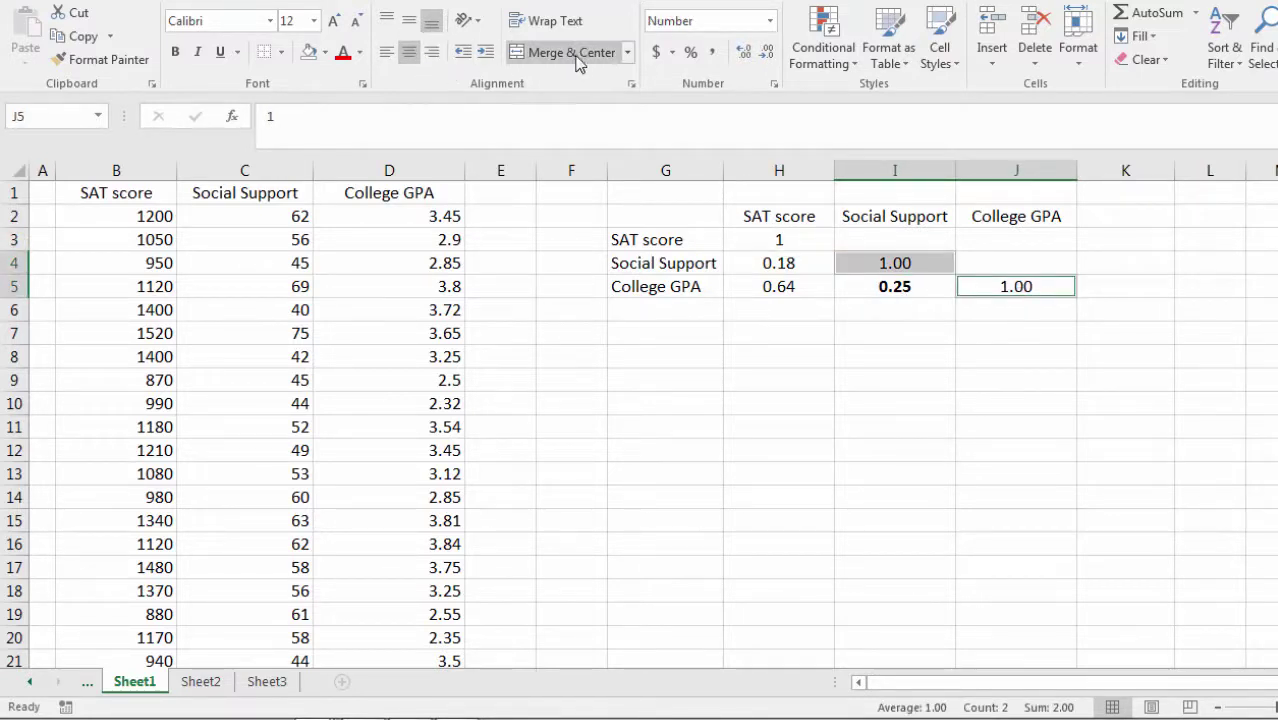
left_click(767, 58)
left_click(767, 58)
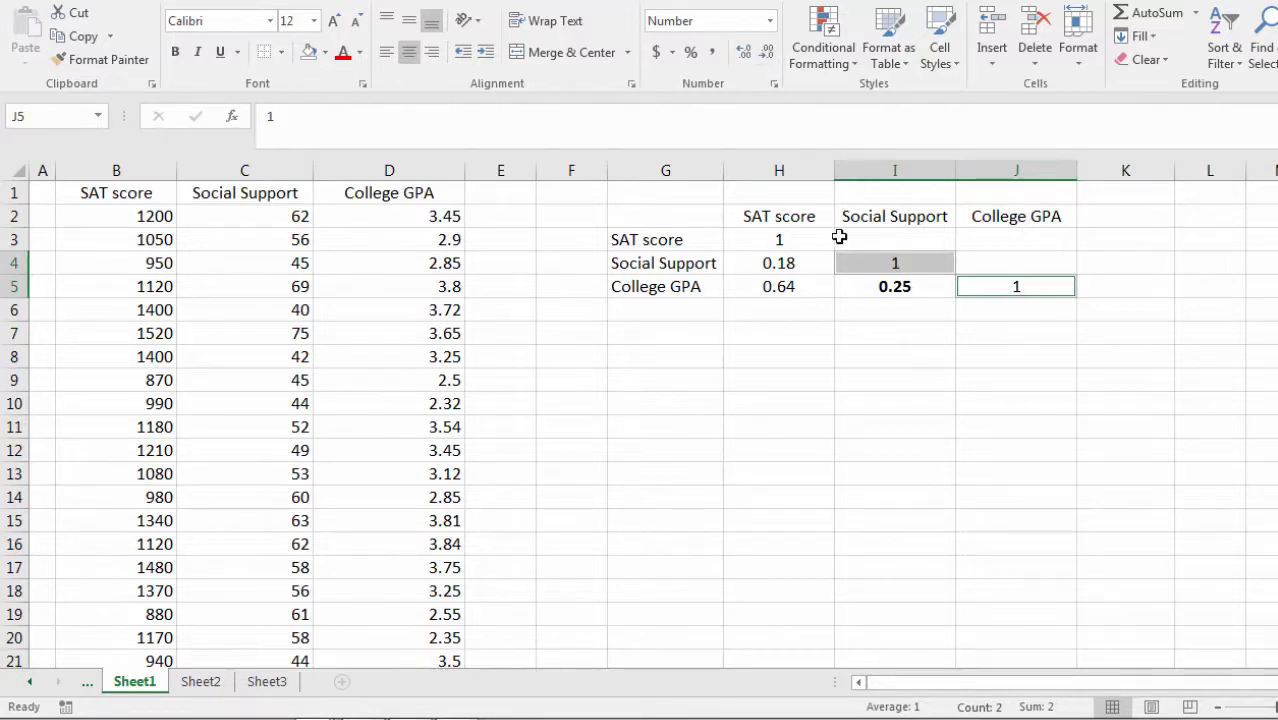
Make the SAT score correlations in H4:H5 bold
left_click_drag(850, 330, 819, 320)
left_click(819, 320)
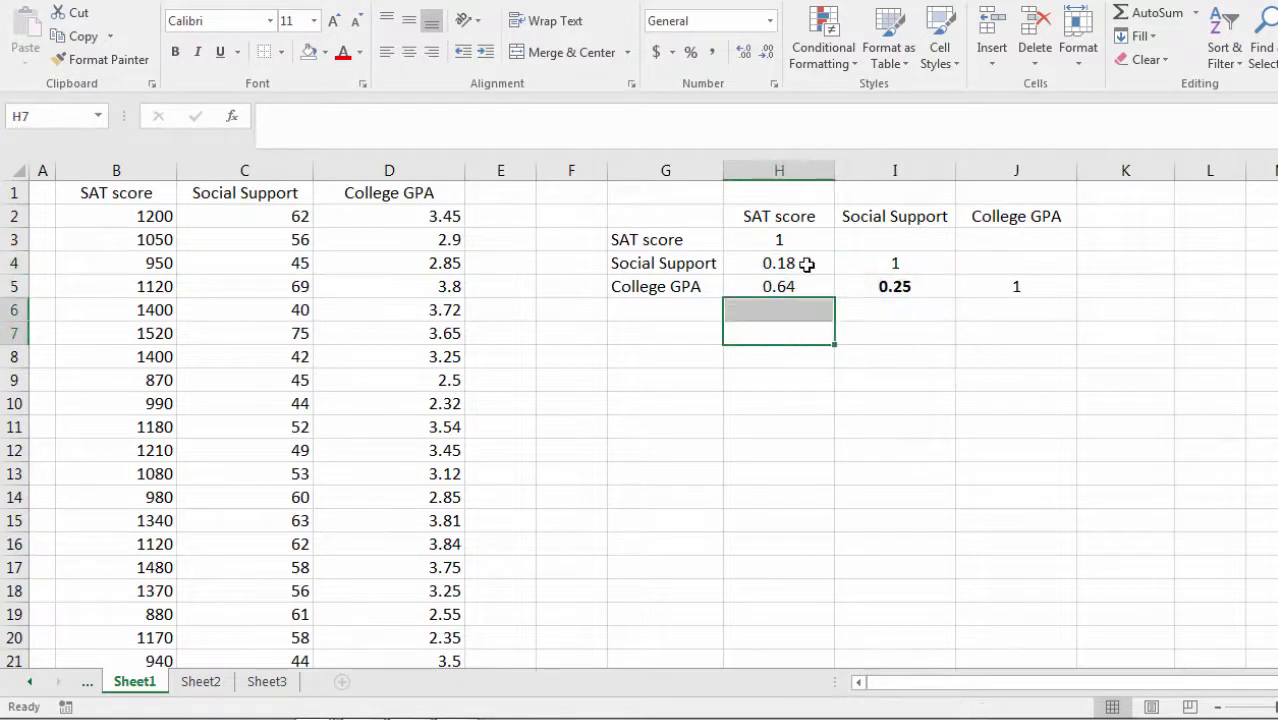
left_click_drag(807, 262, 806, 283)
key("ctrl+b")
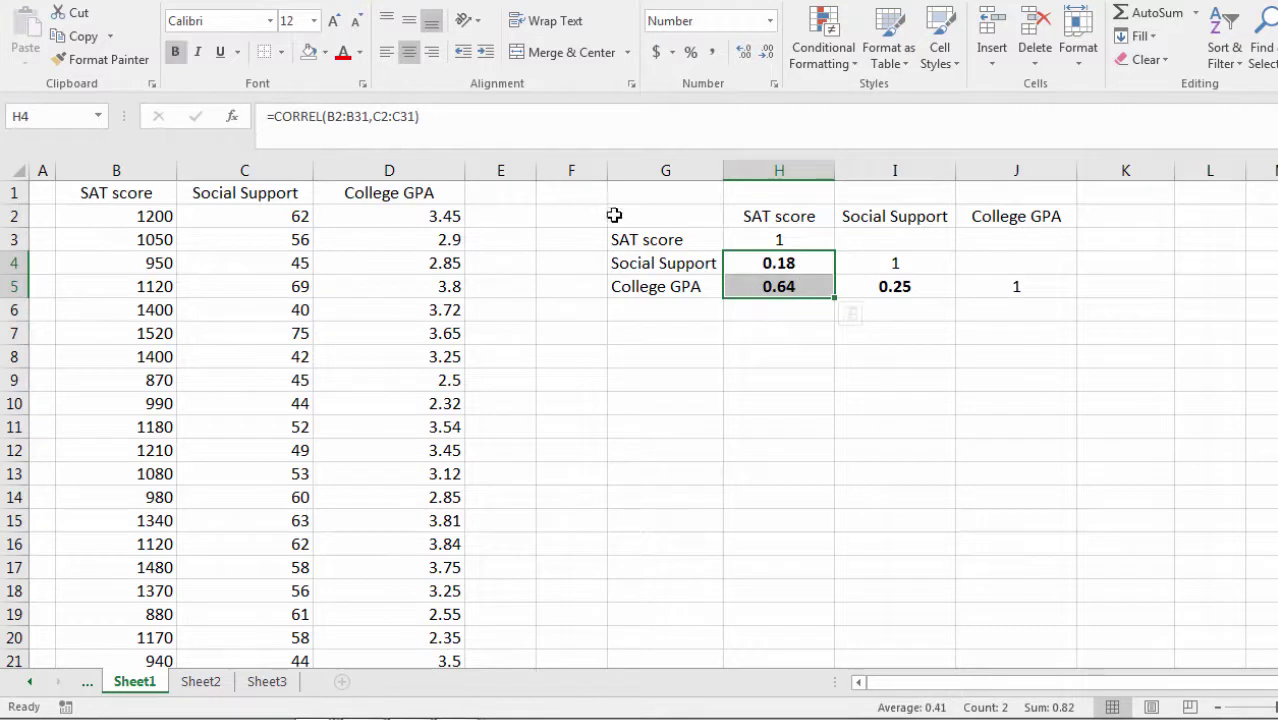
left_click(785, 274)
left_click(788, 301)
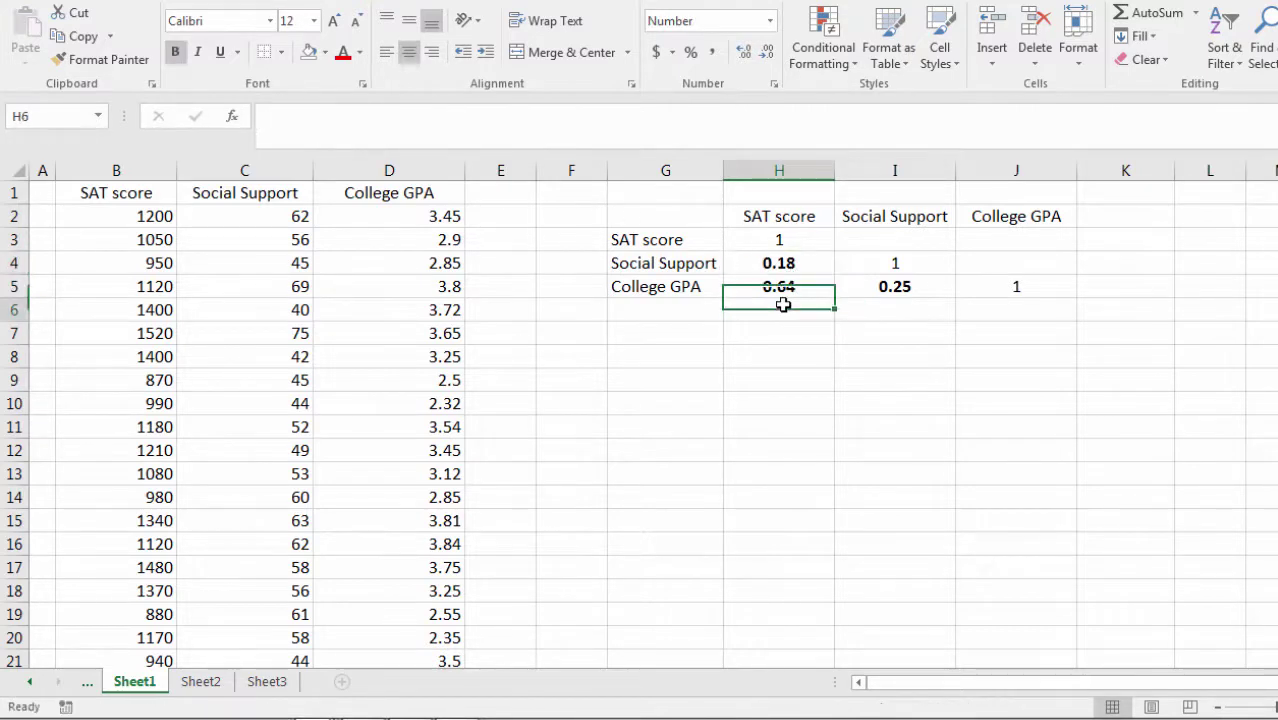
Examine the correlation between SAT score and Social Support in H4 against its row and column labels
left_click(790, 222)
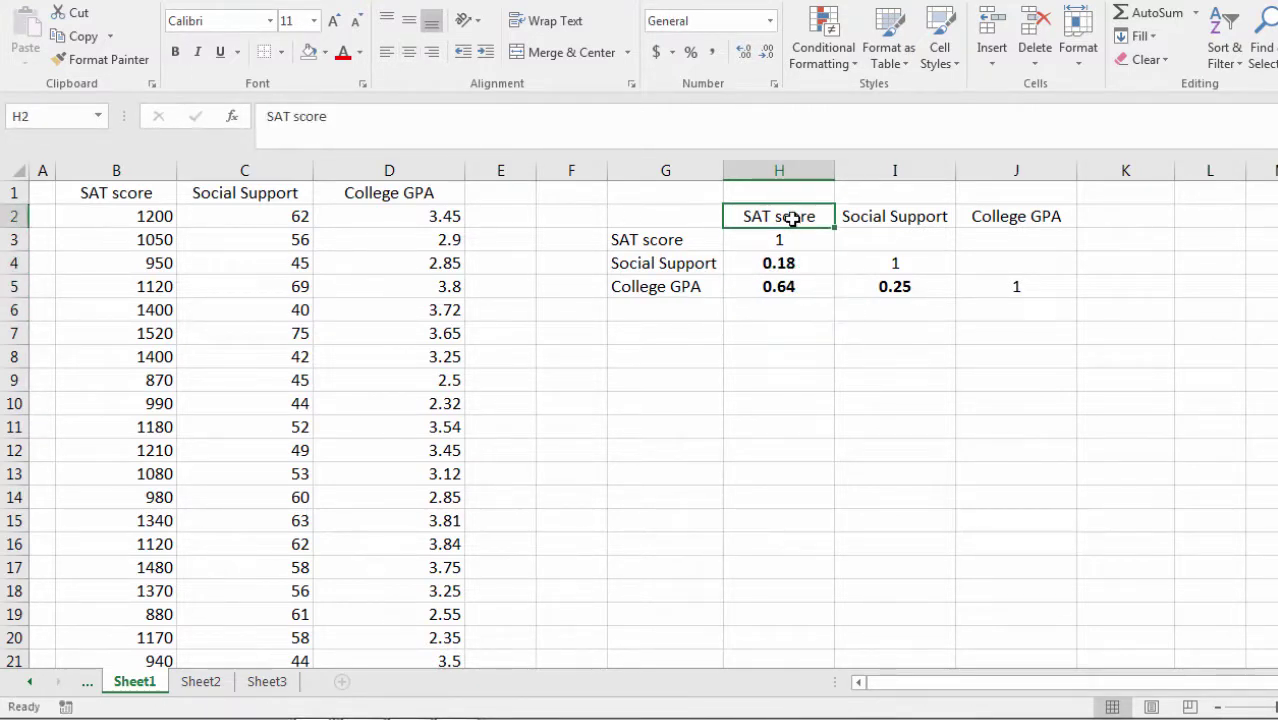
left_click(787, 260)
left_click(680, 268)
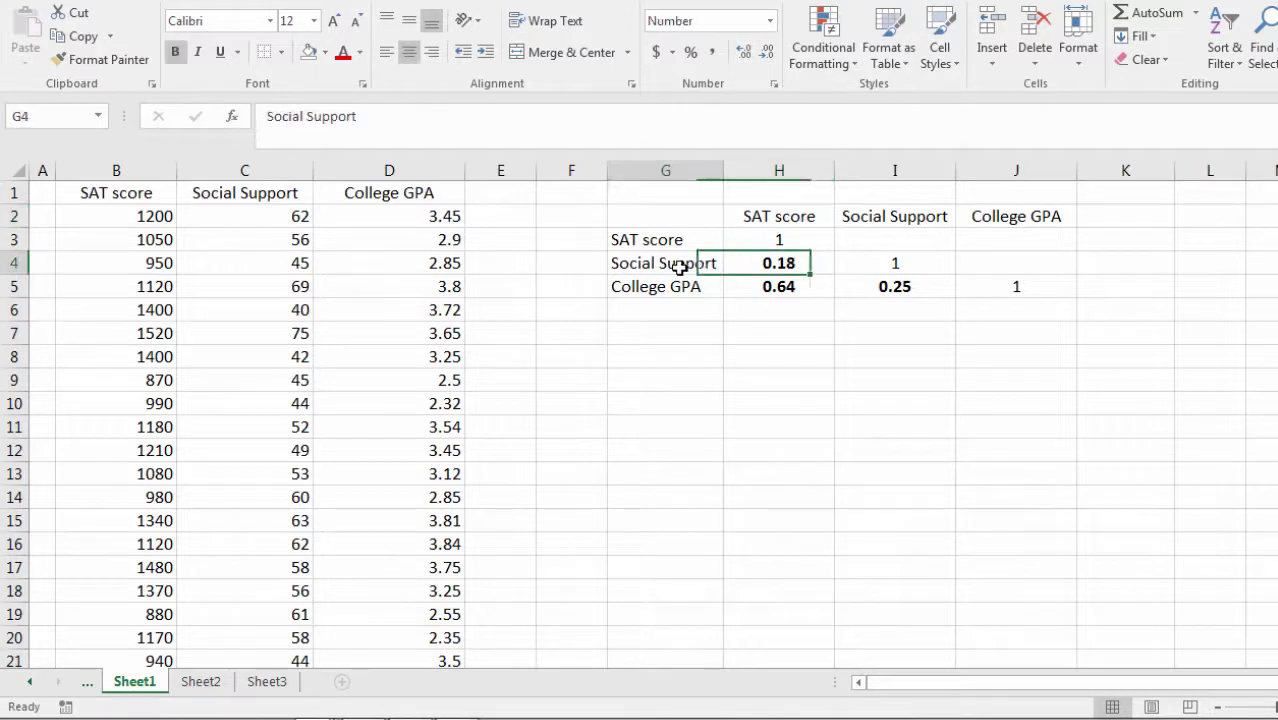
left_click(805, 262)
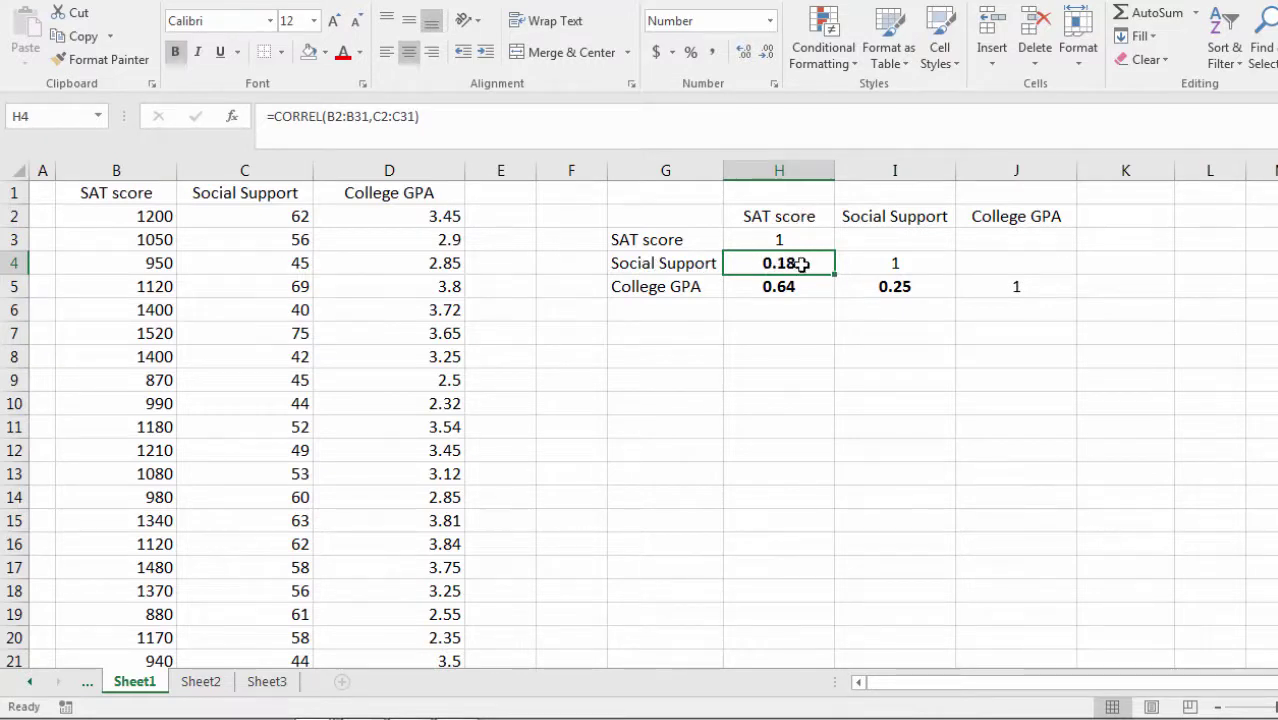
left_click(684, 262)
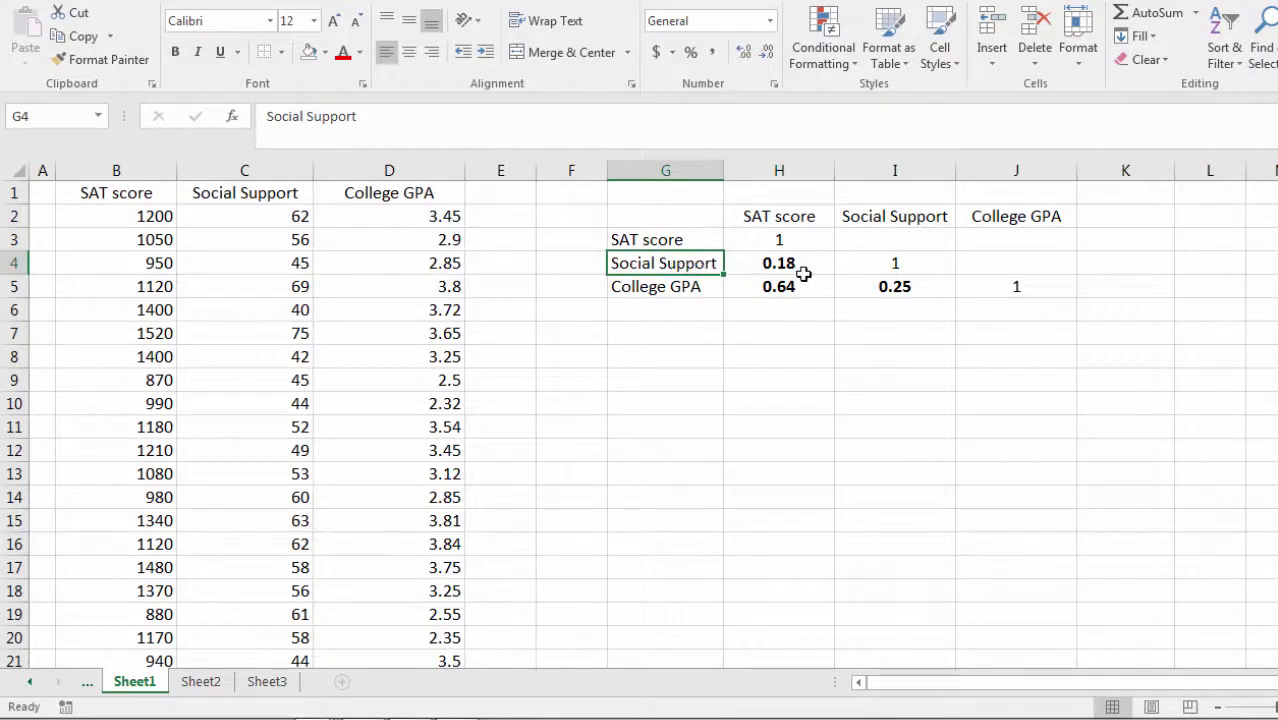
left_click(806, 264)
left_click(805, 216)
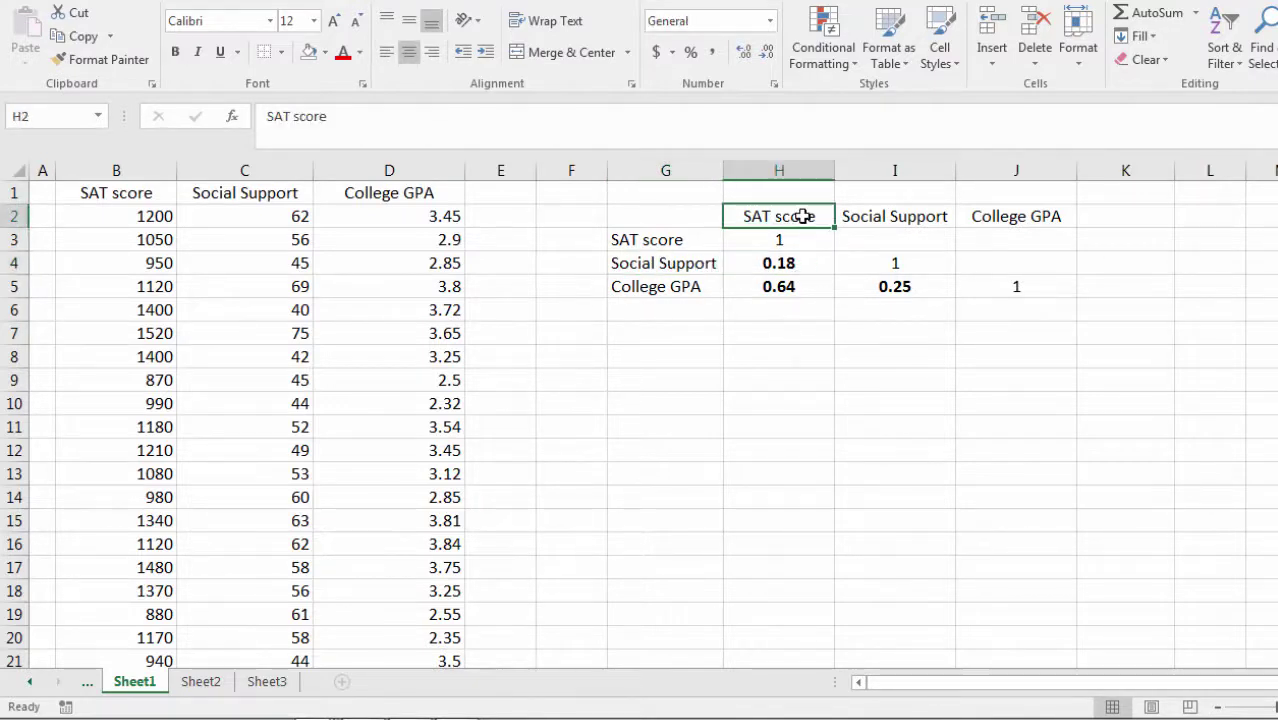
left_click(700, 260)
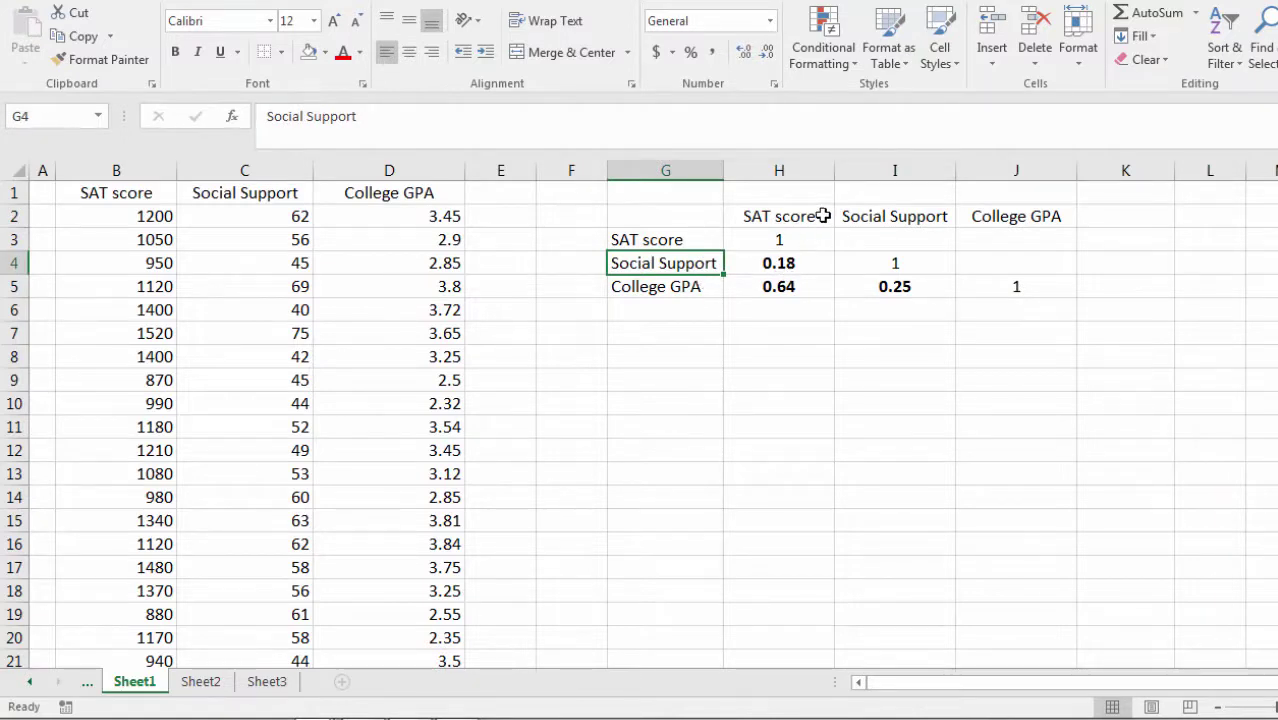
left_click(822, 215)
left_click(800, 265)
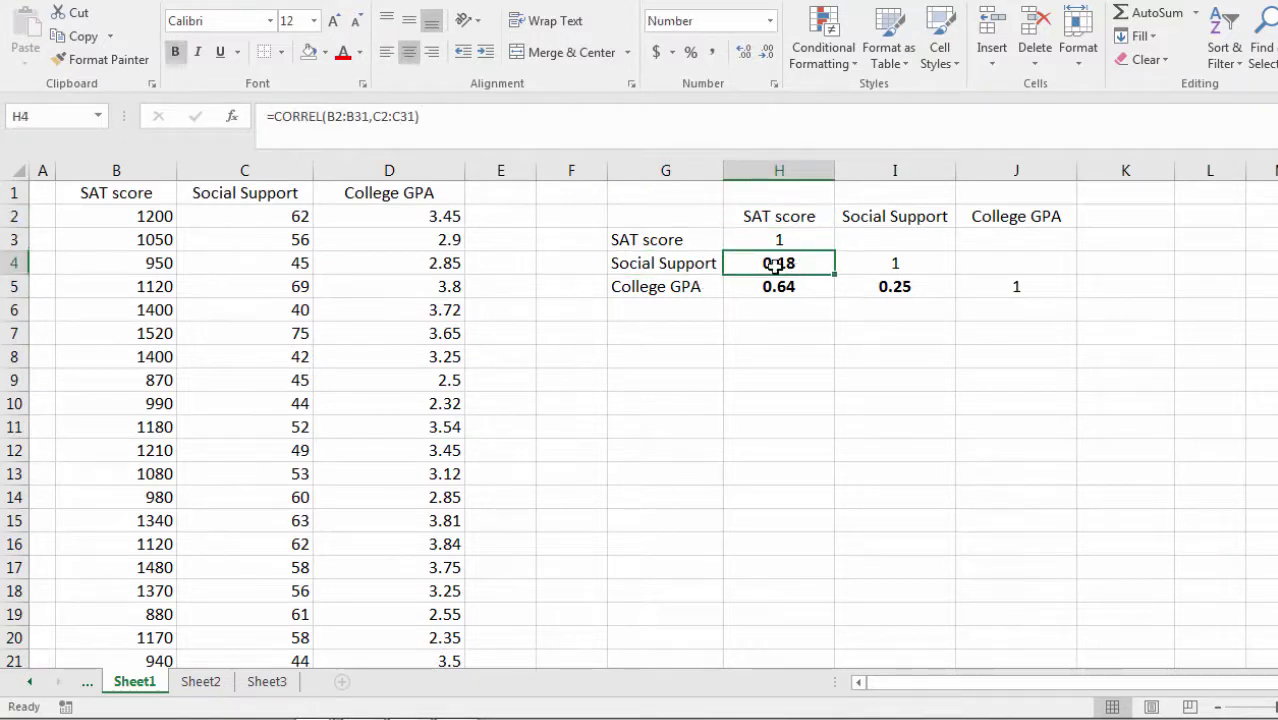
Compare the Social Support and College GPA correlation in I5 with the SAT score correlations in H4 and H5
left_click(928, 290)
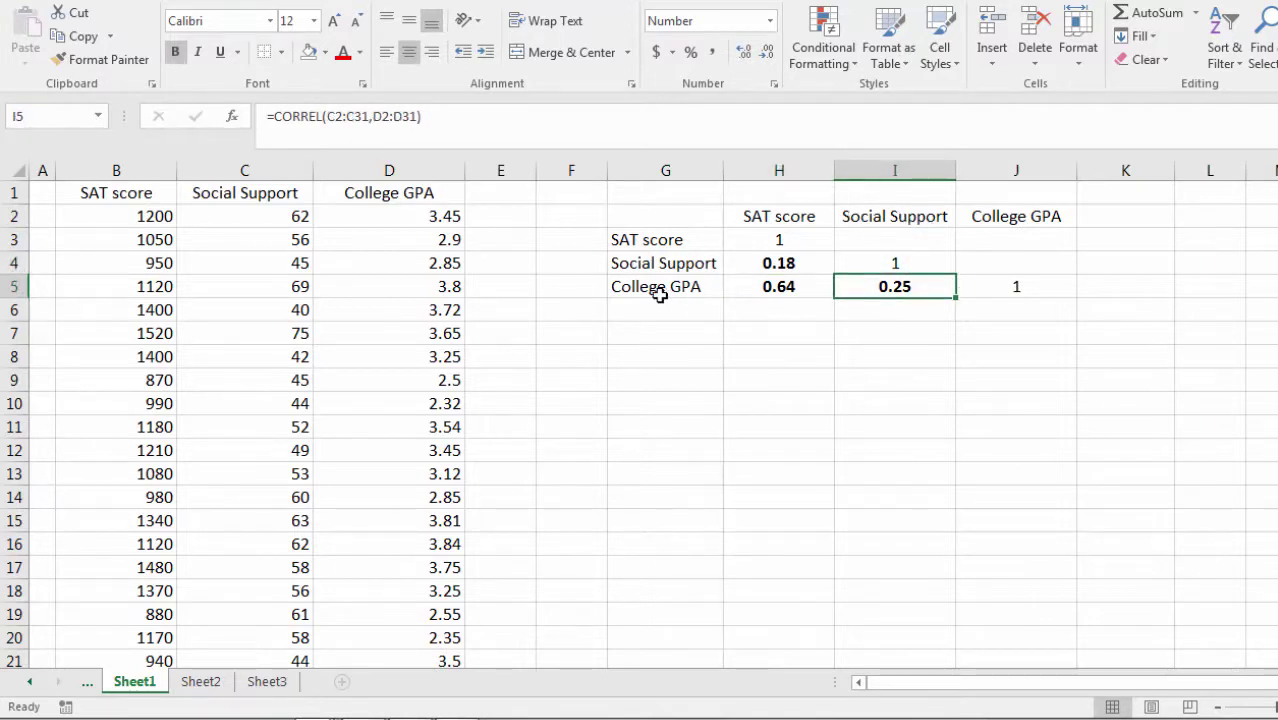
left_click(787, 262)
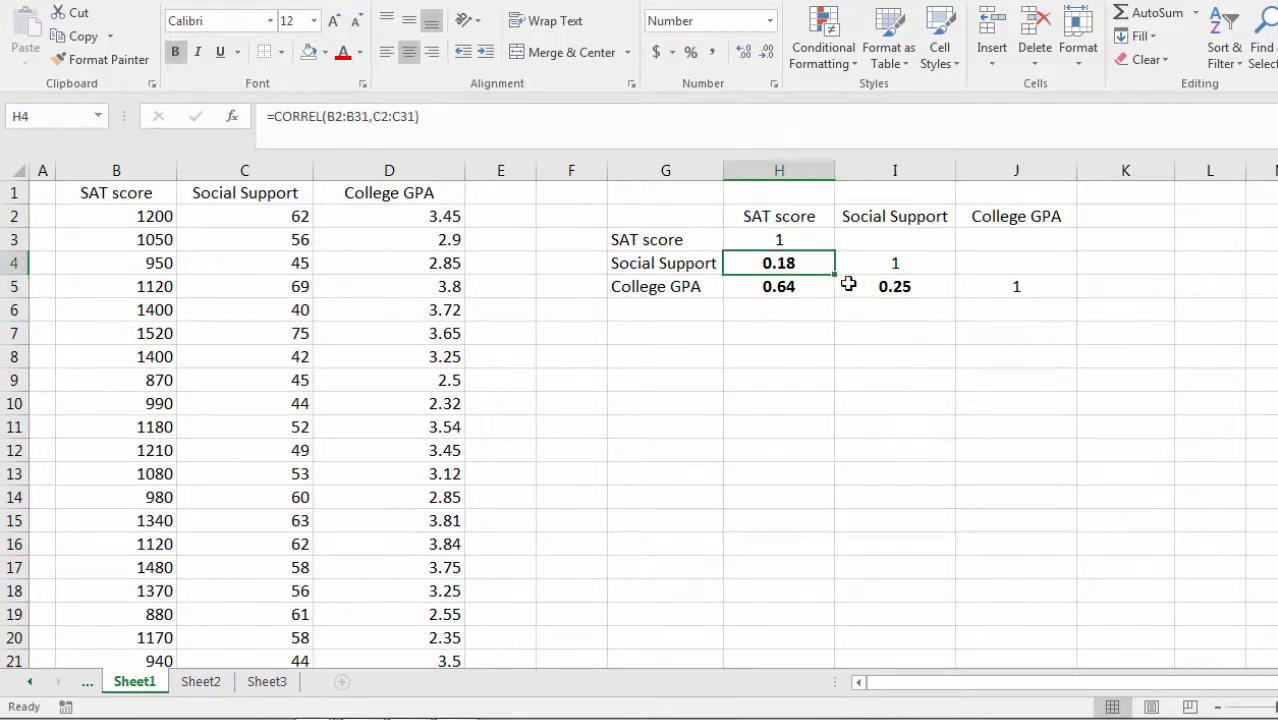
left_click(860, 290)
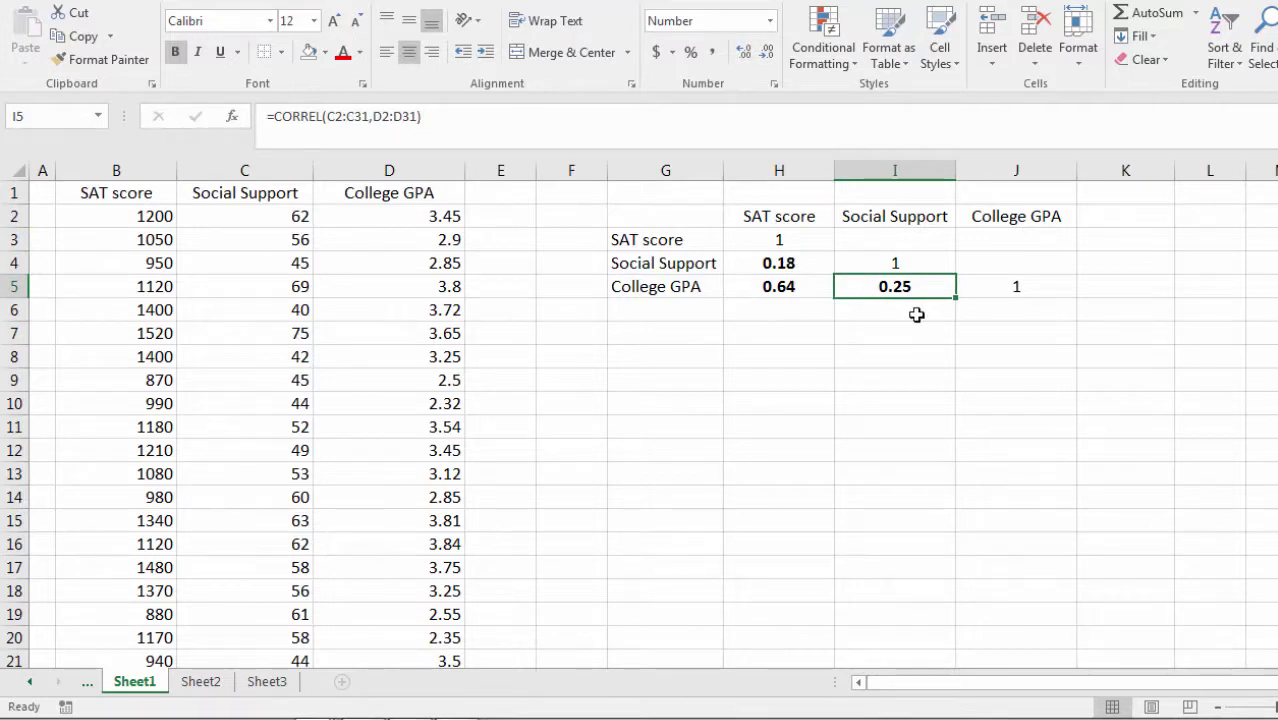
left_click(922, 220)
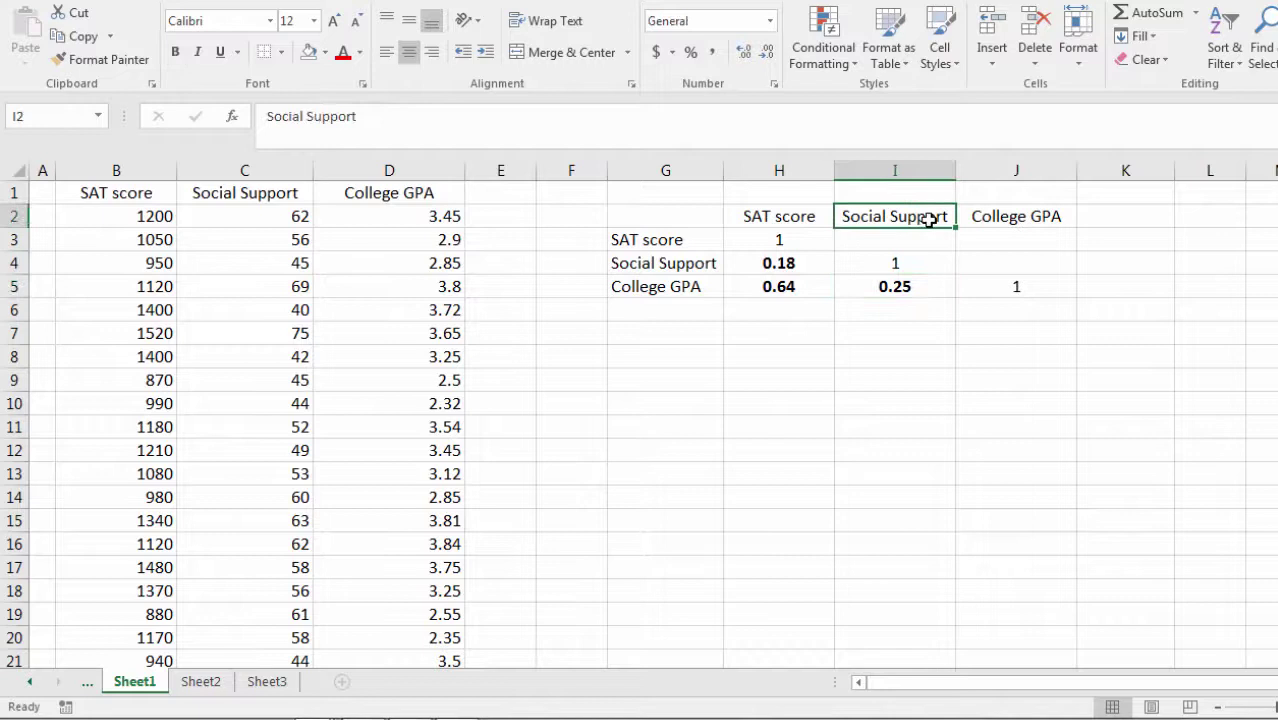
left_click(915, 287)
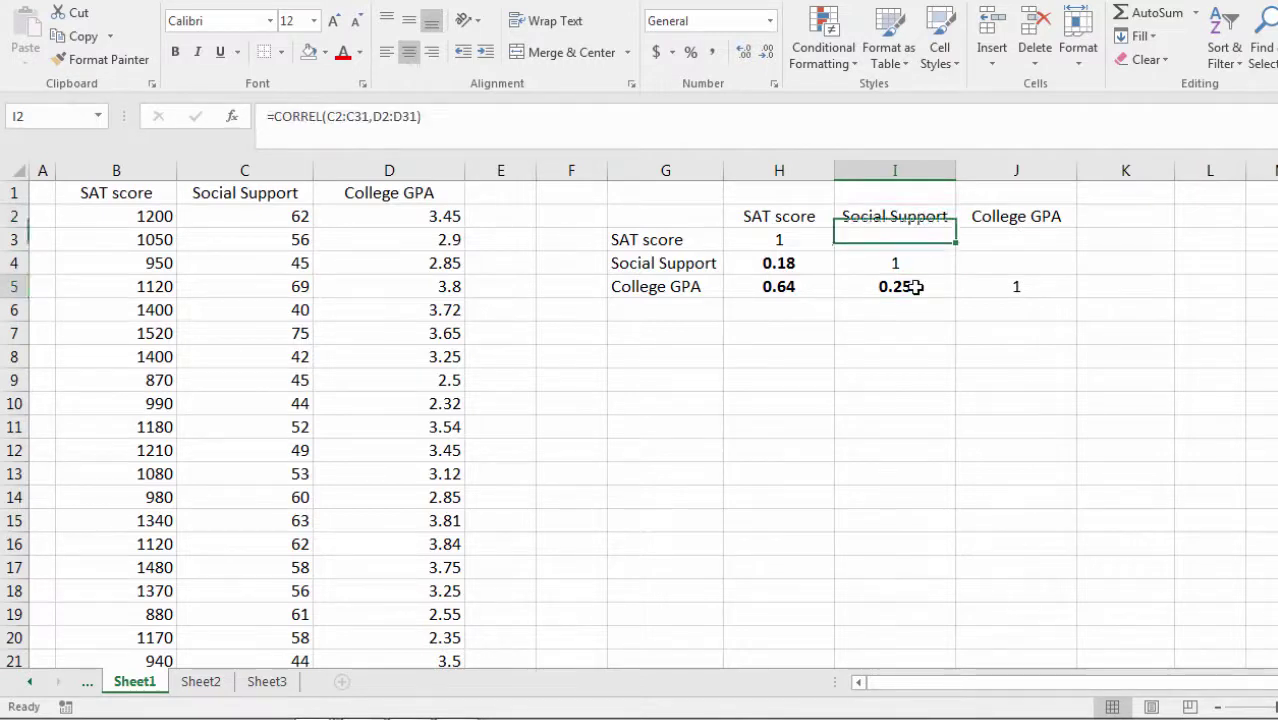
left_click(683, 293)
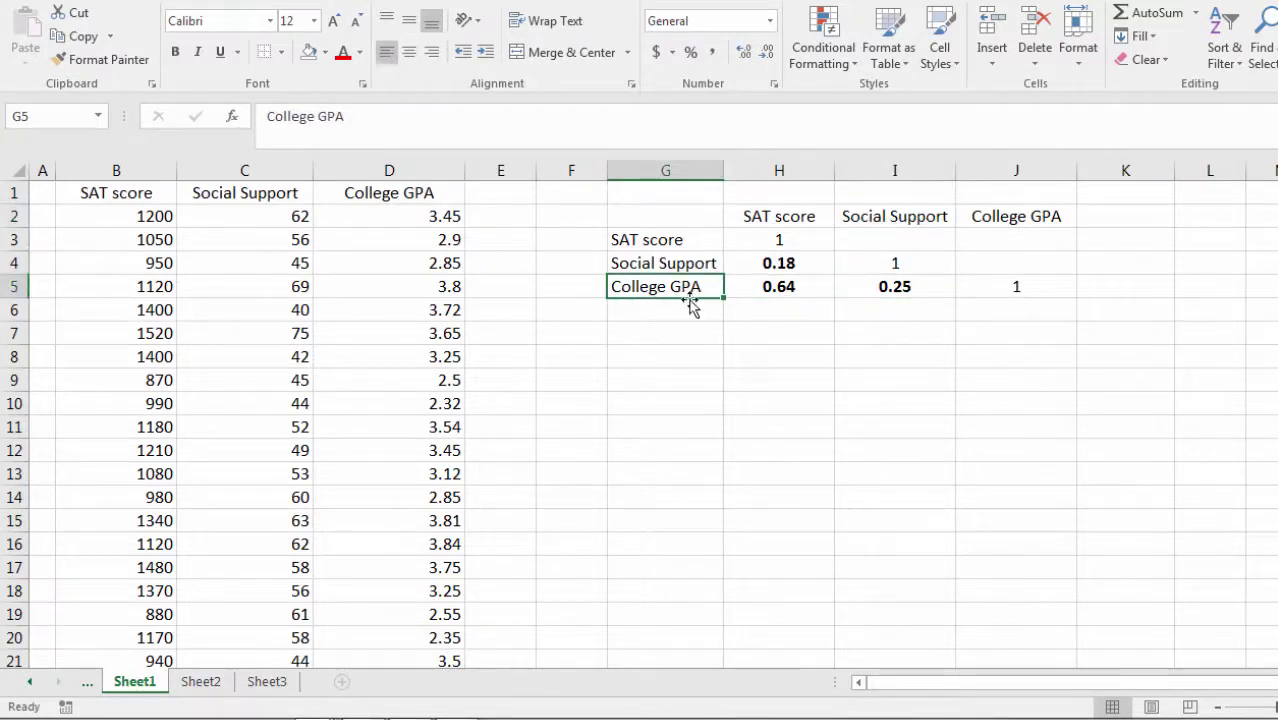
left_click(811, 286)
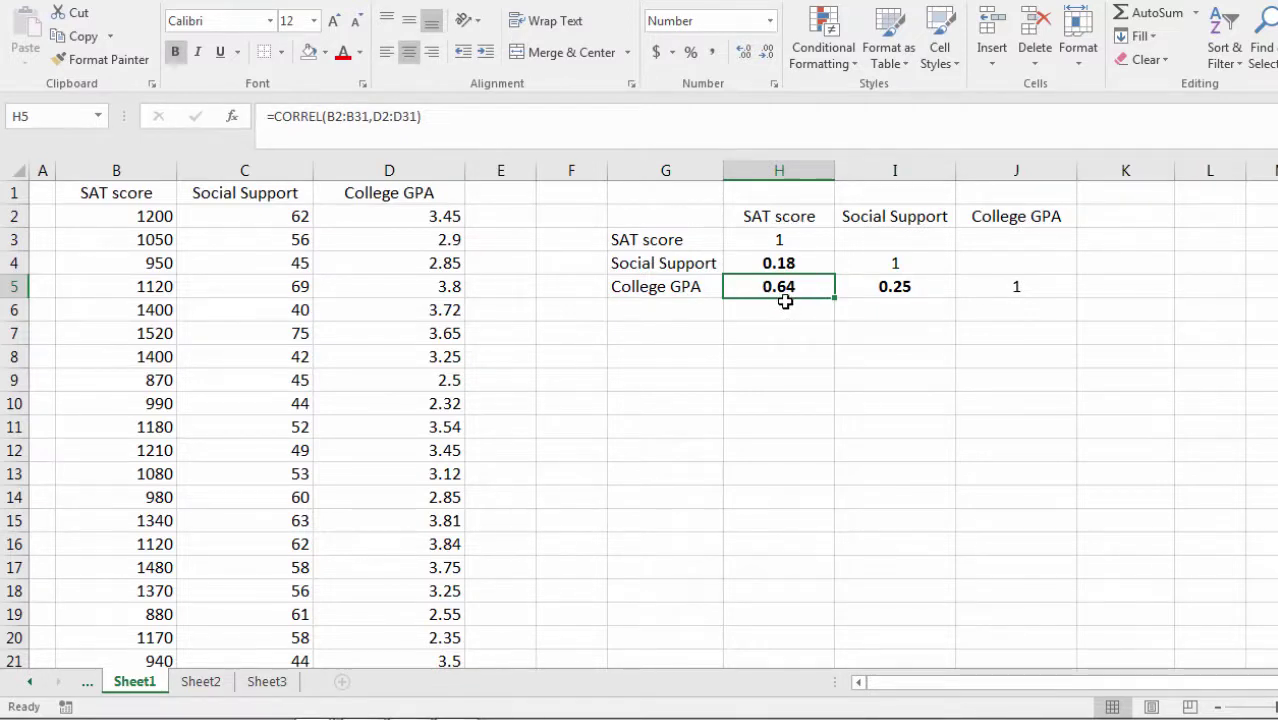
Examine the correlation between SAT score and College GPA in H5 against its column and row labels
left_click(820, 221)
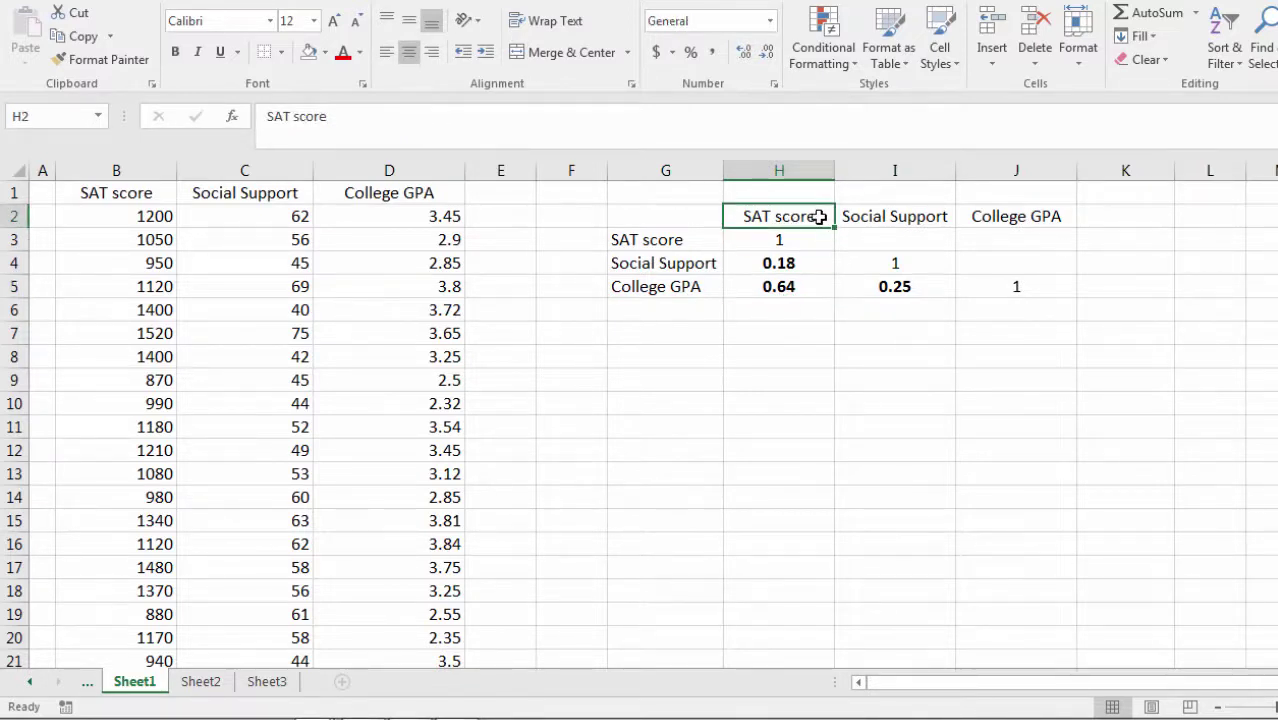
left_click(677, 287)
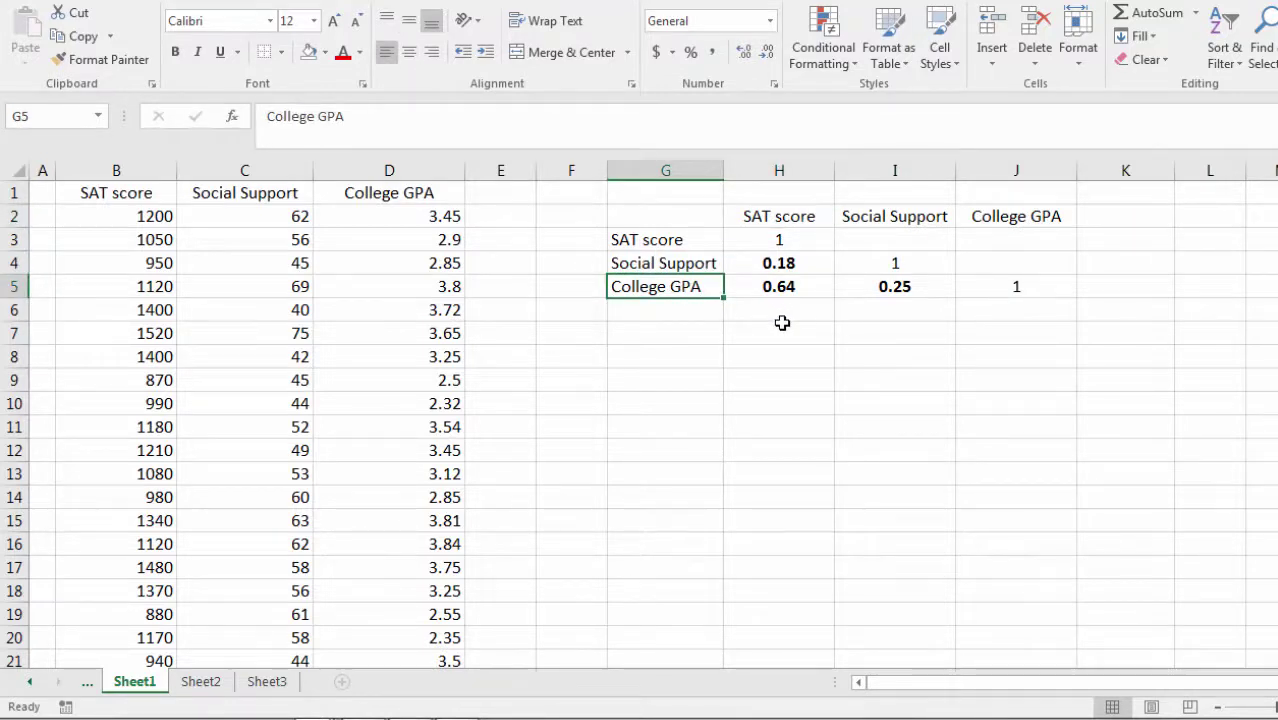
left_click(805, 216)
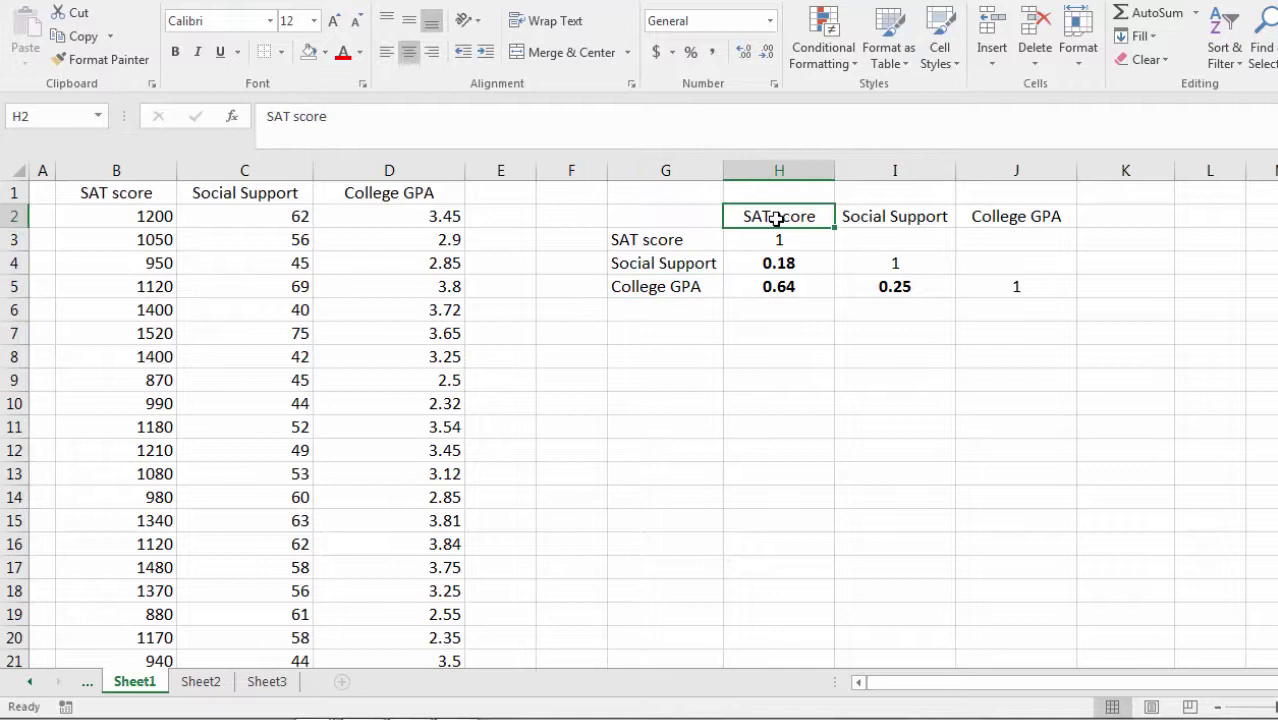
left_click(692, 282)
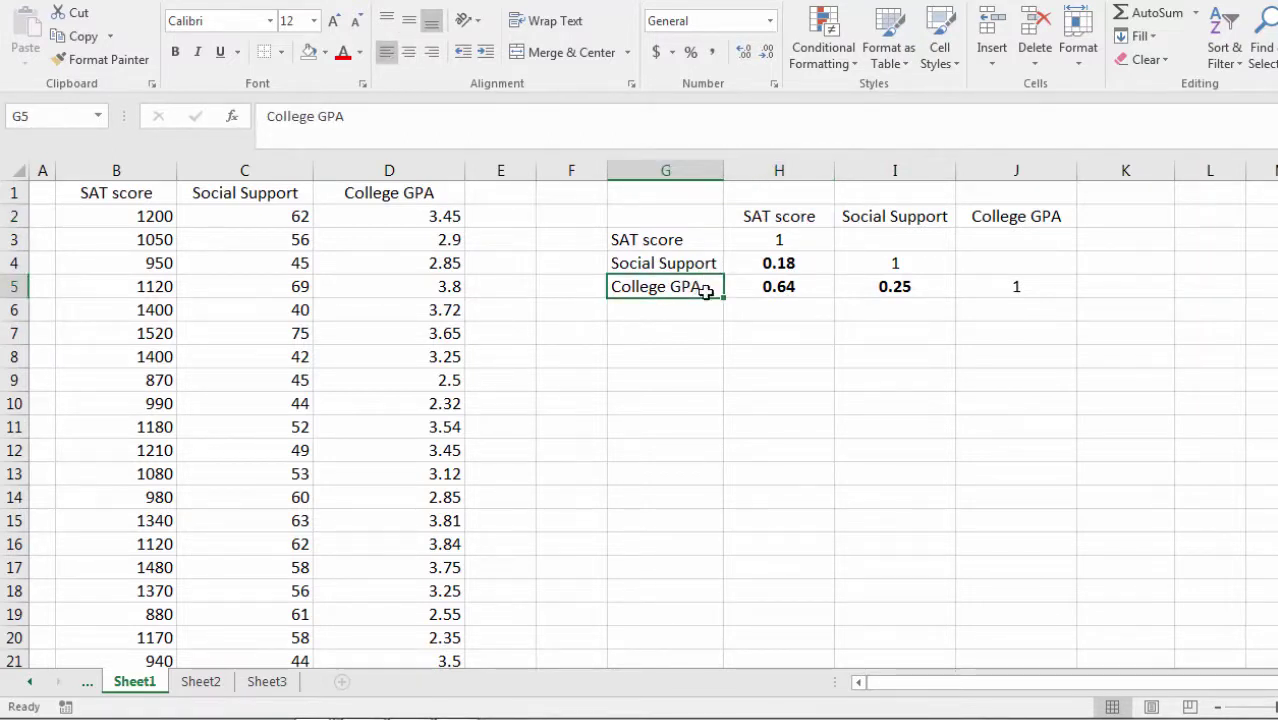
left_click(818, 212)
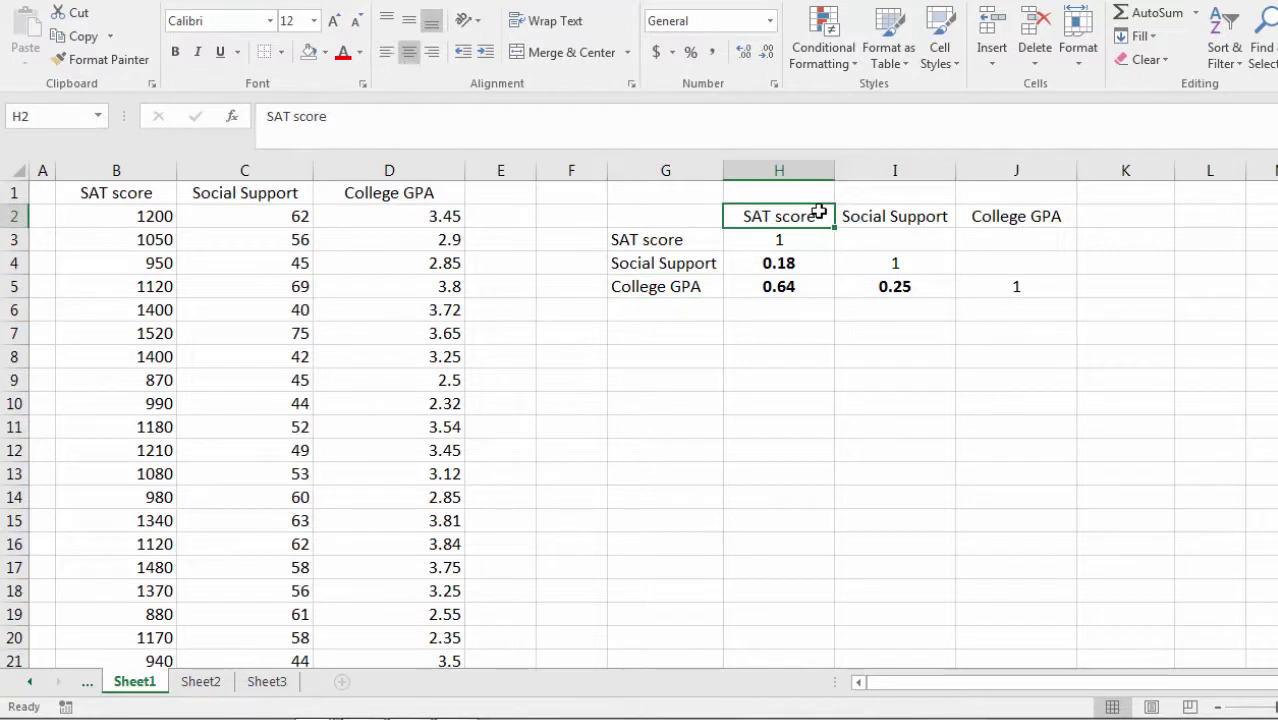
left_click(677, 289)
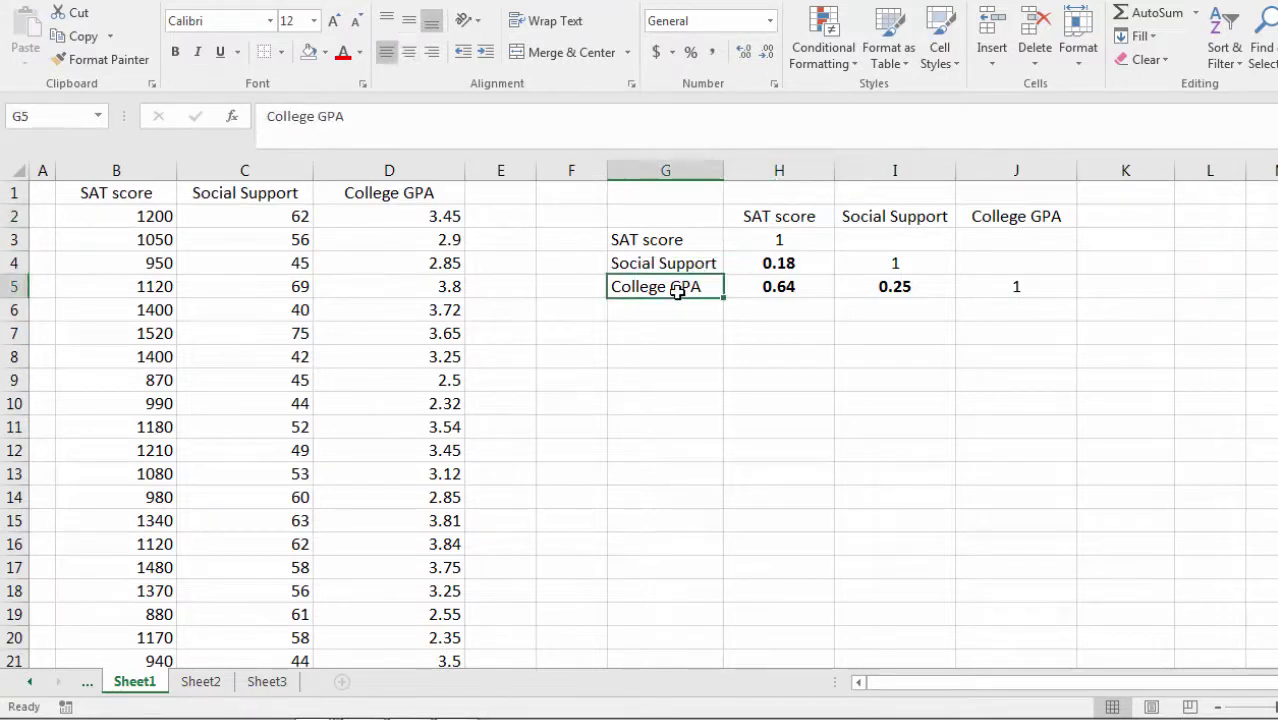
left_click(785, 293)
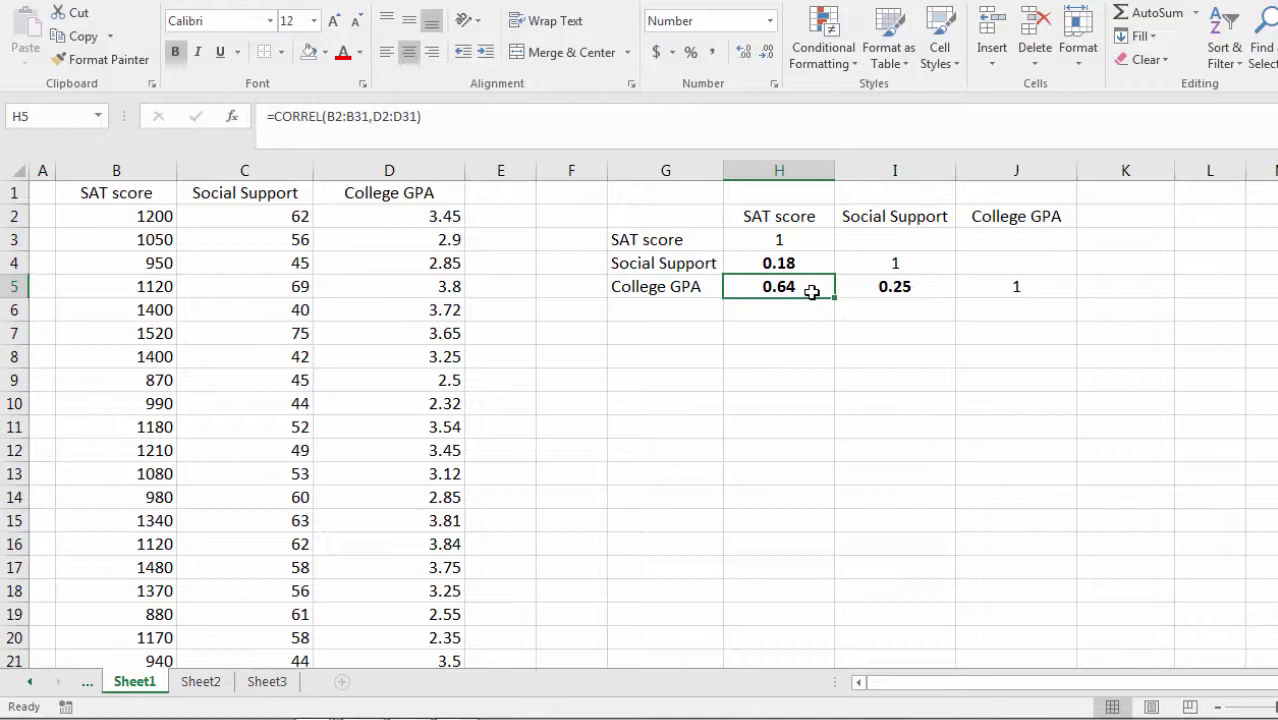
left_click(788, 217)
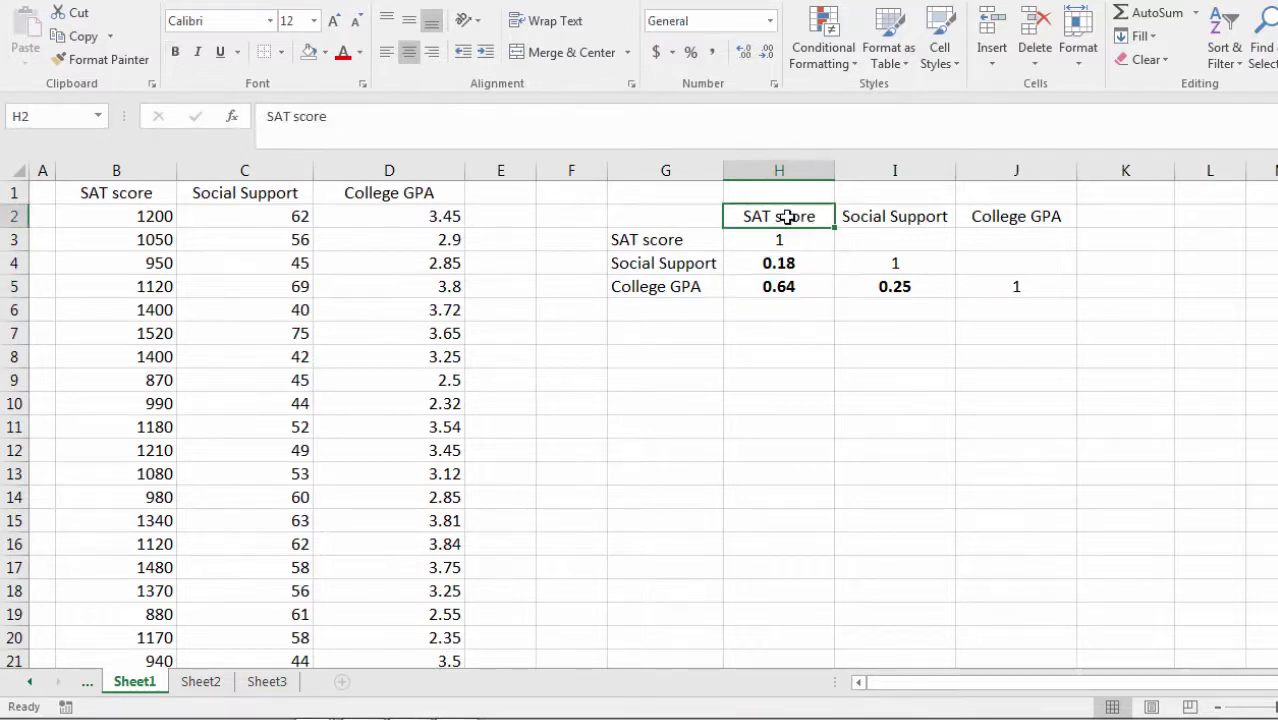
left_click(716, 286)
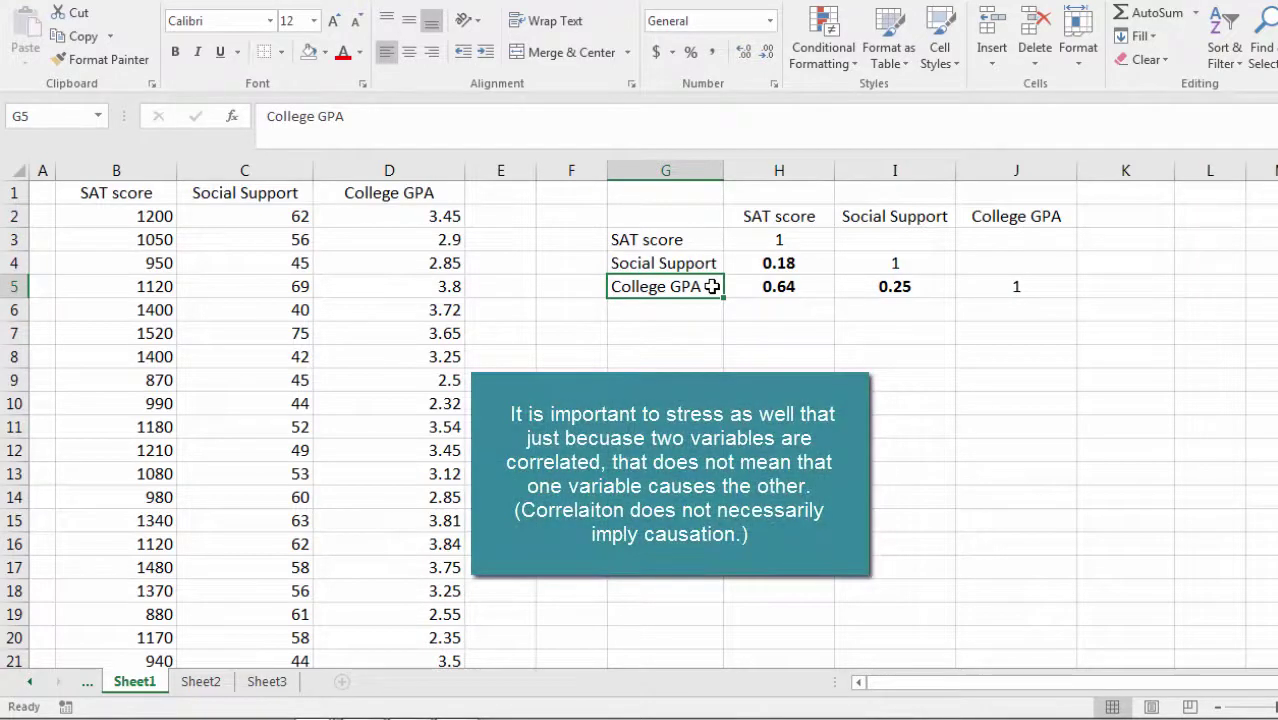
left_click(821, 286)
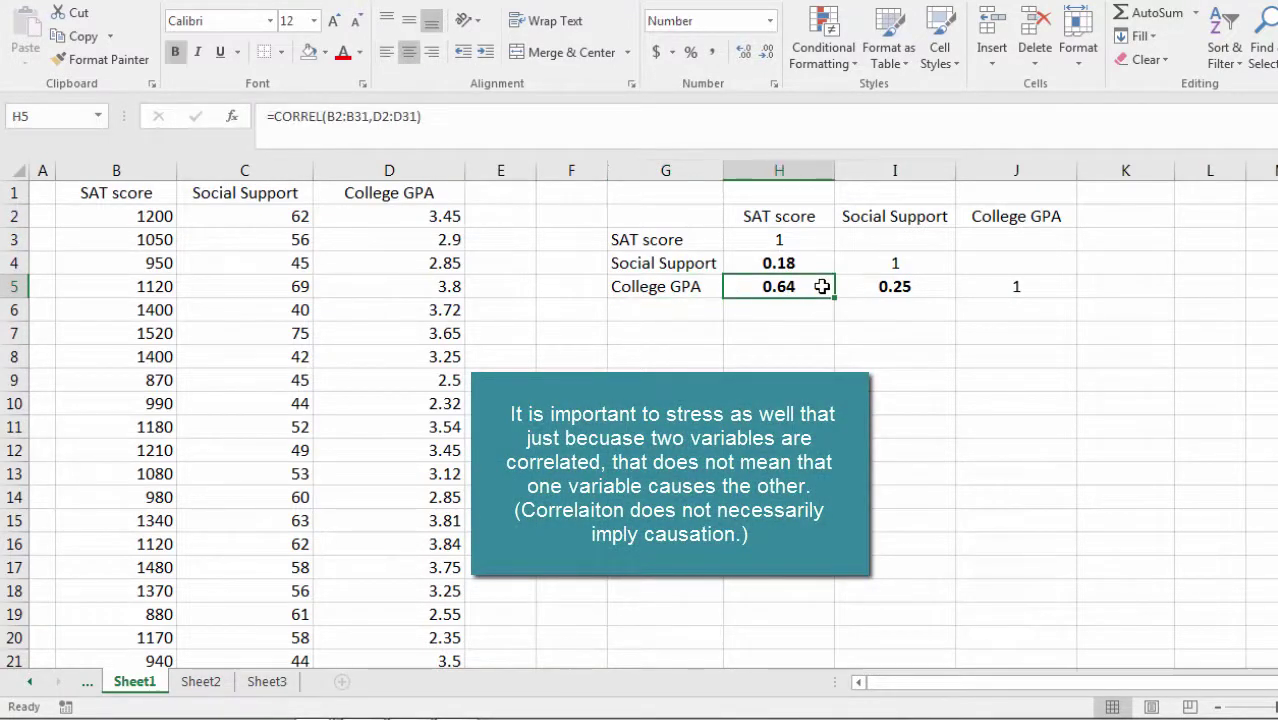
left_click(816, 217)
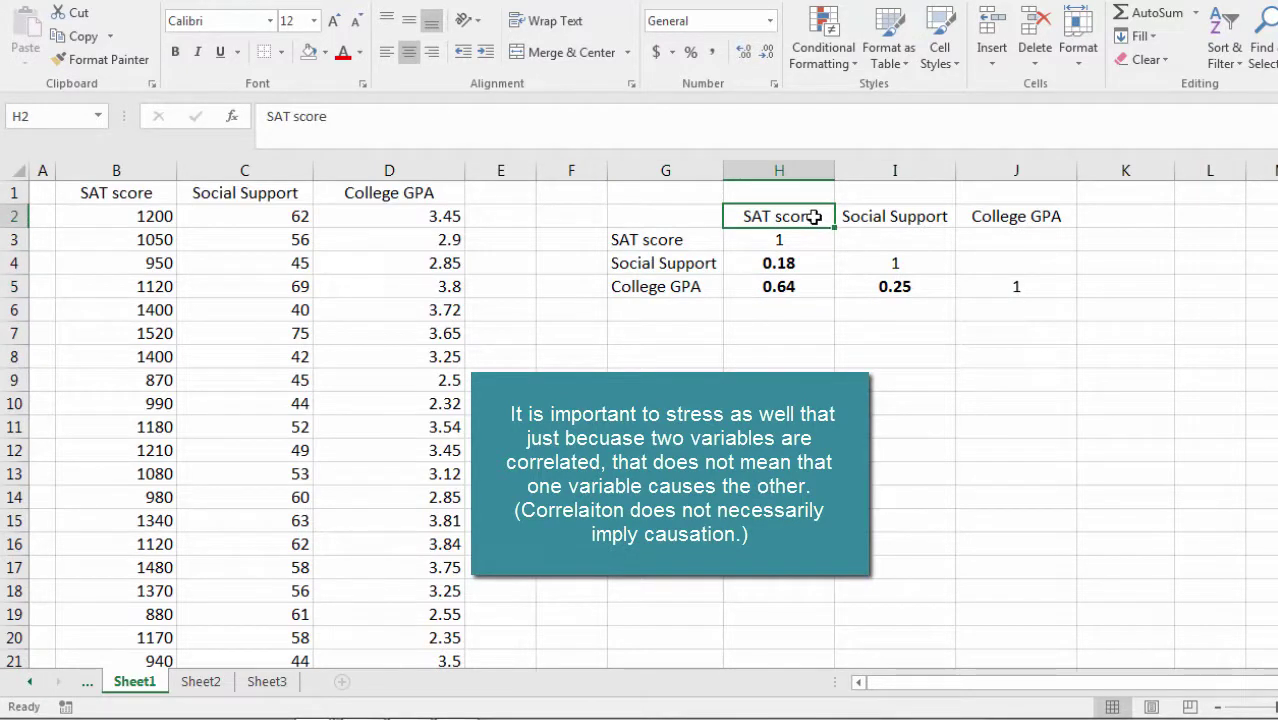
left_click(701, 290)
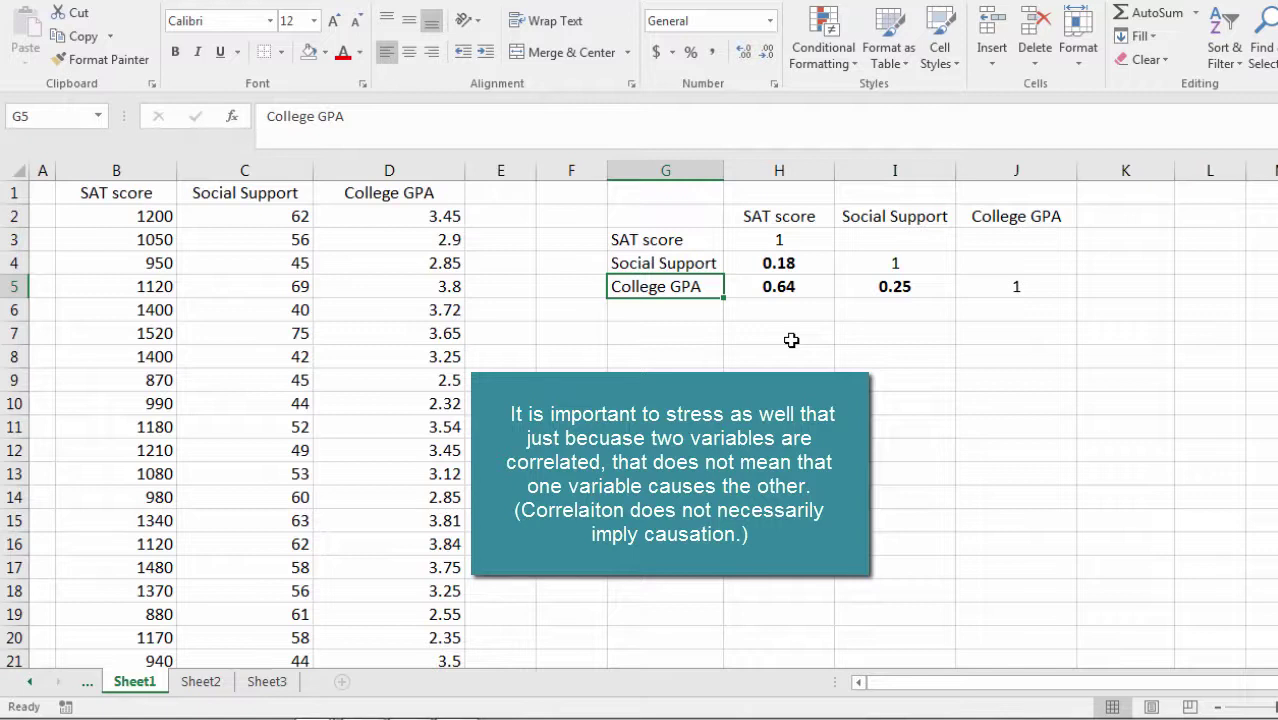
left_click(801, 286)
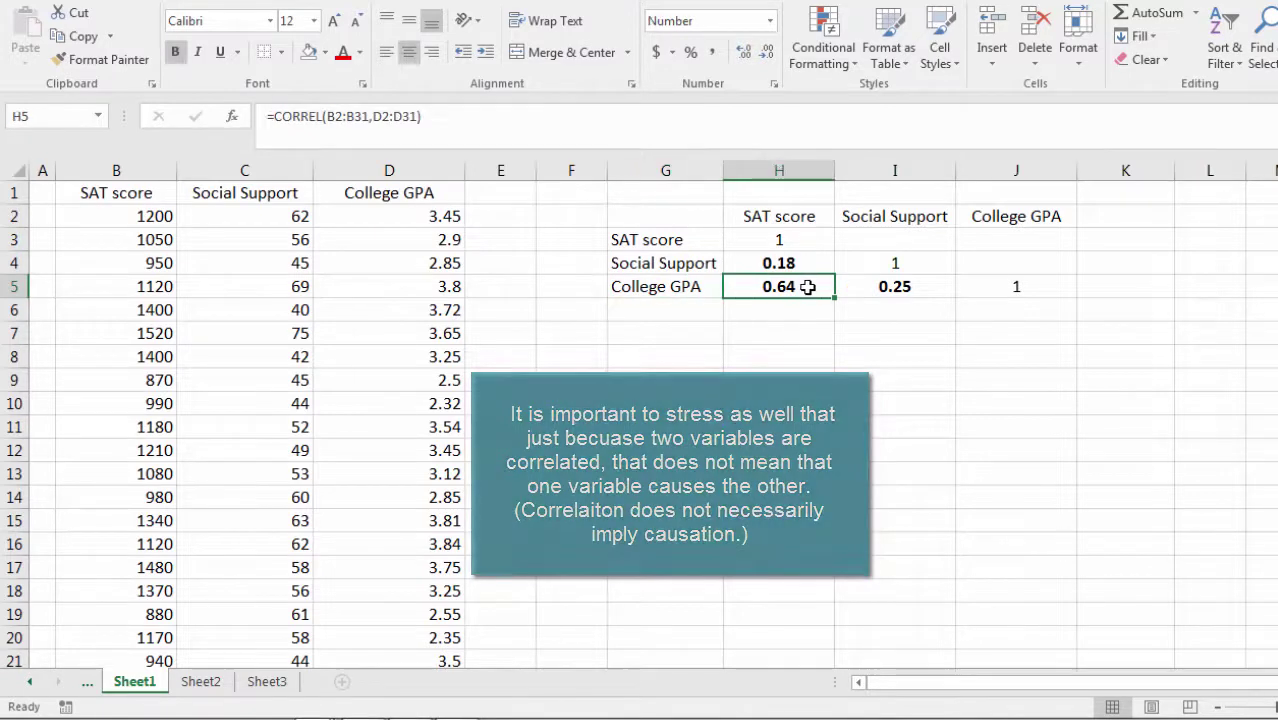
Apply thick outside borders around the whole correlation matrix in G2:J5
left_click_drag(707, 217, 990, 296)
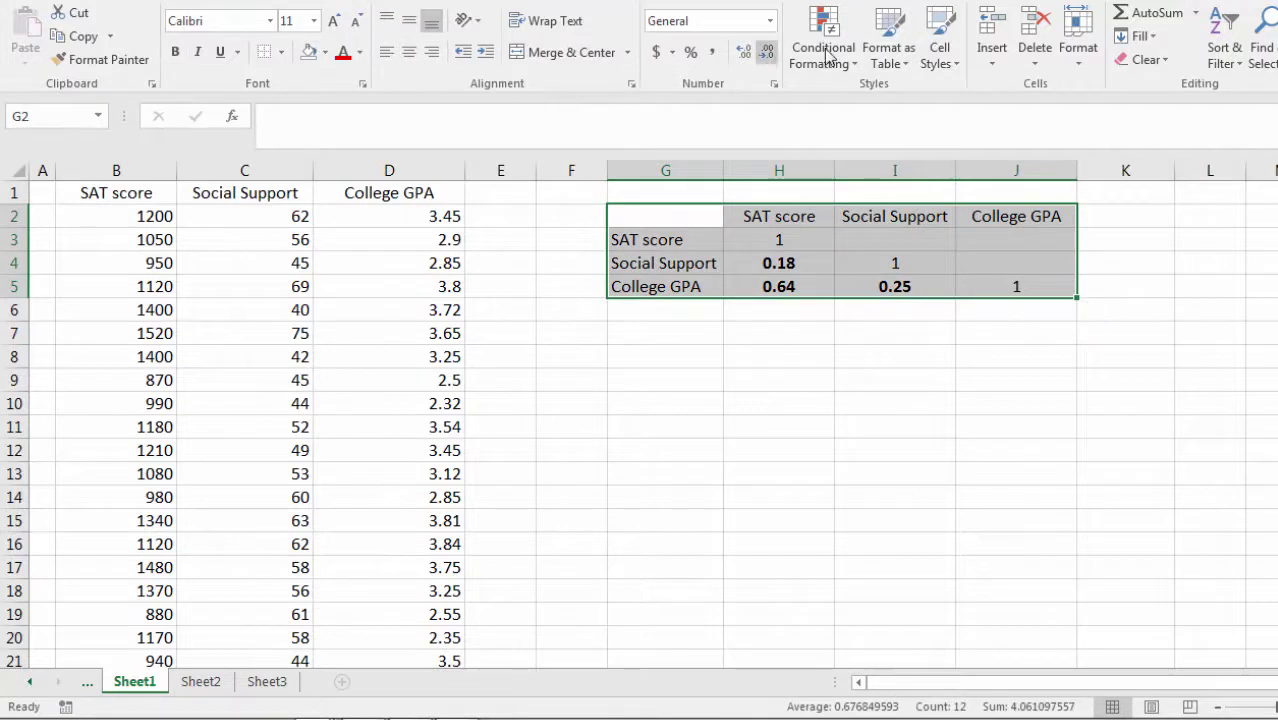
left_click(281, 52)
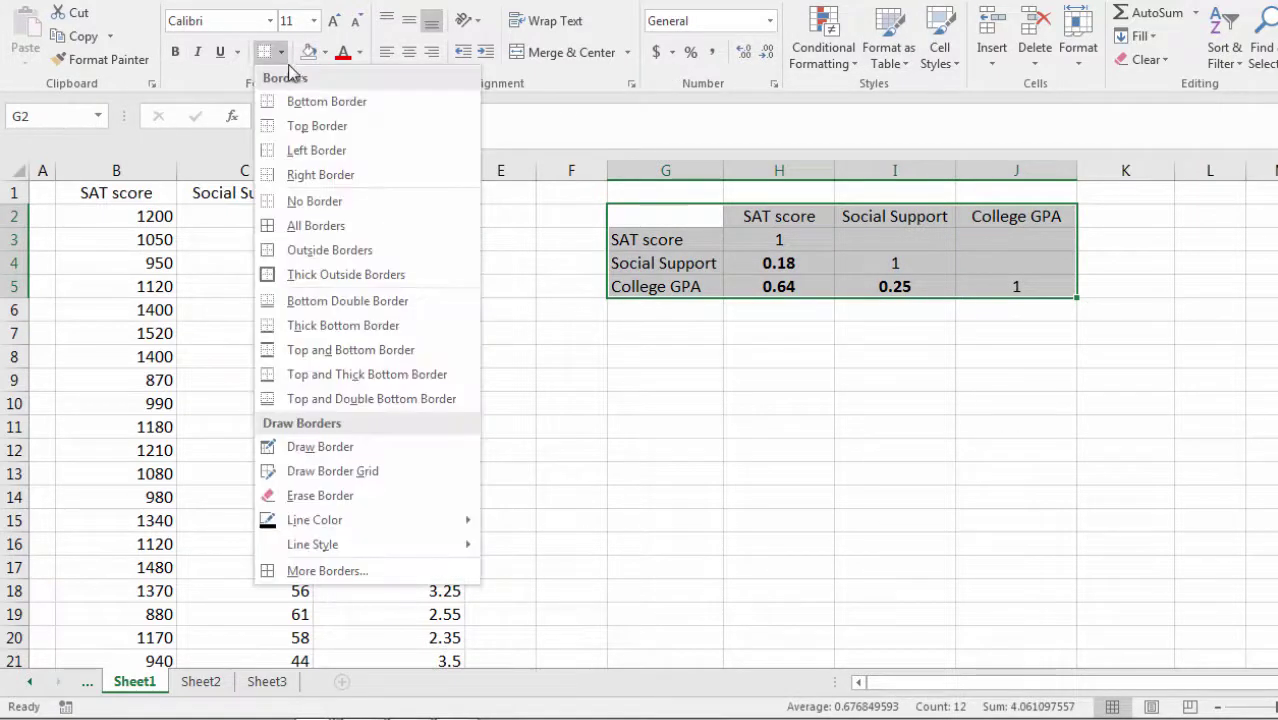
left_click(326, 274)
left_click(787, 320)
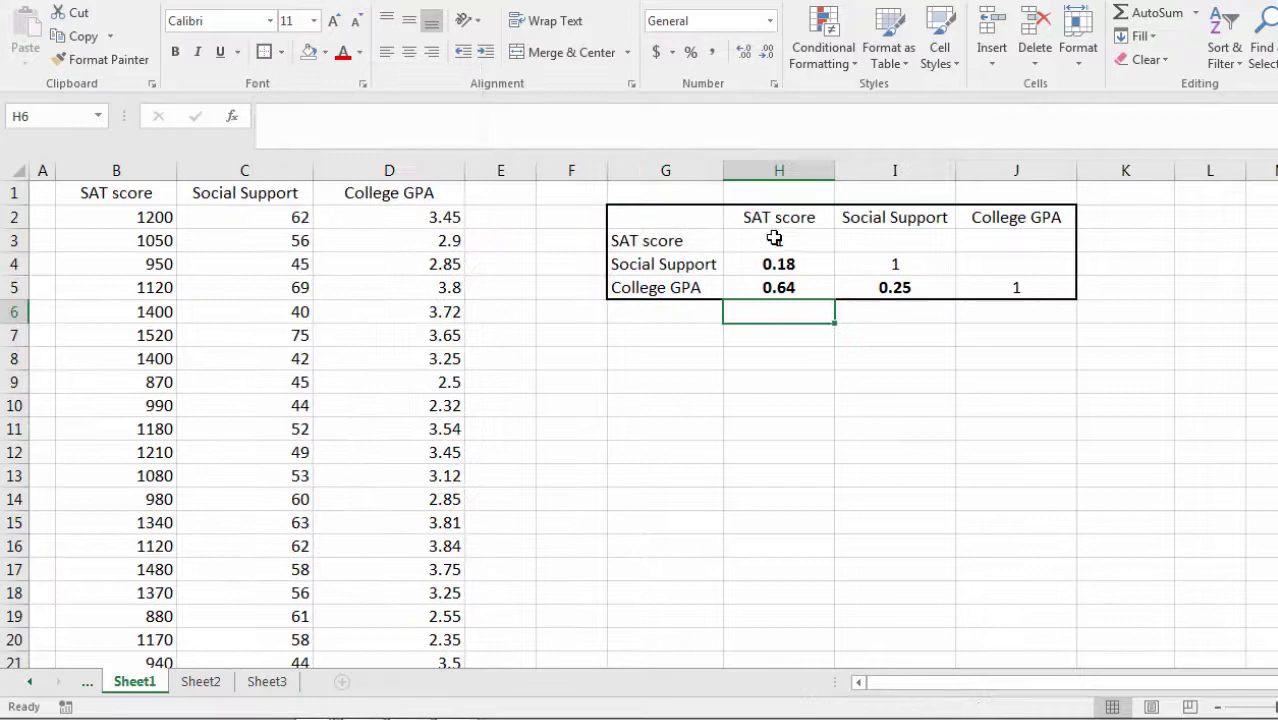
Separate the matrix values from their labels with a top border on H3:J3 and a left border on H3:H5
left_click_drag(773, 240, 1007, 243)
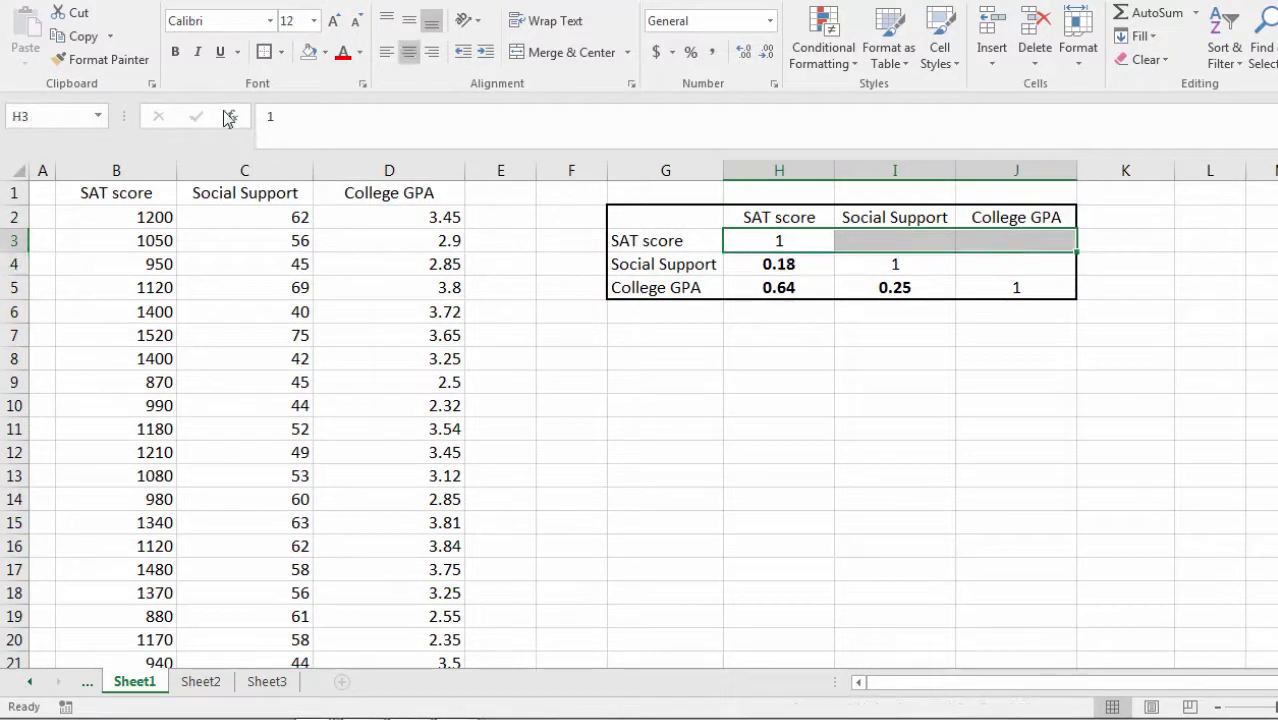
left_click(281, 52)
left_click(303, 120)
left_click(747, 246)
left_click_drag(747, 249, 765, 288)
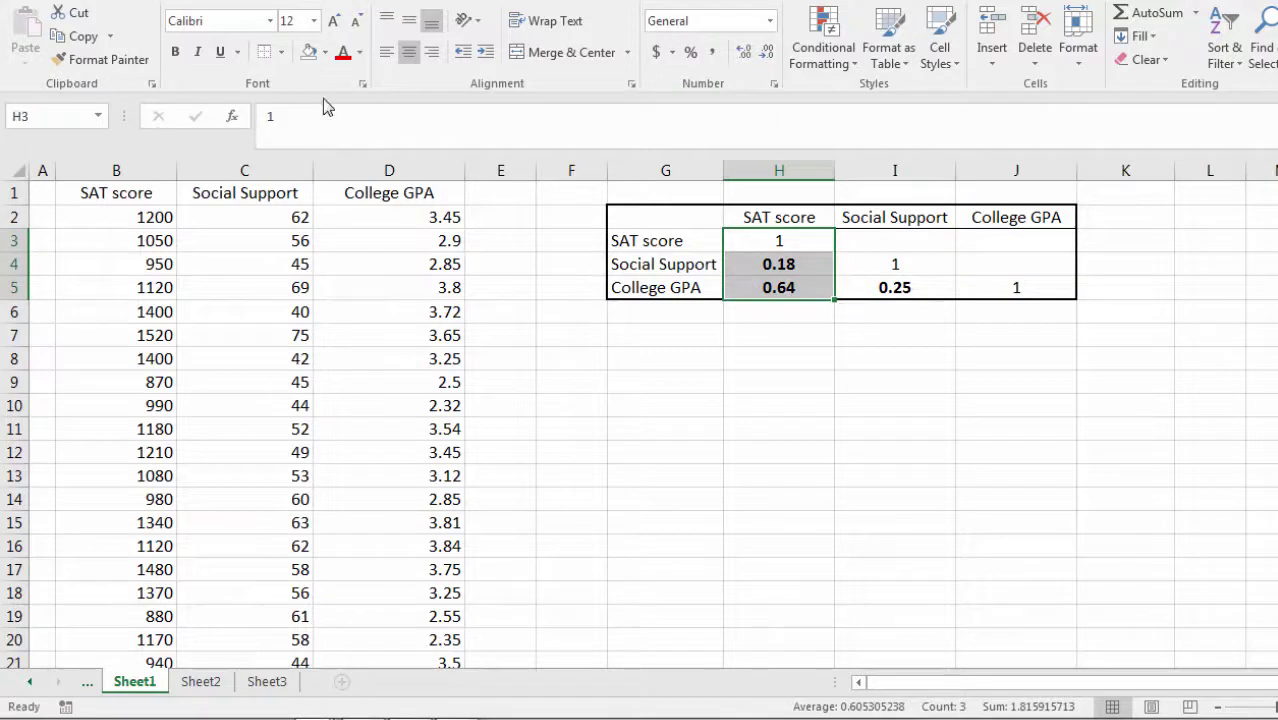
left_click(283, 53)
left_click(290, 150)
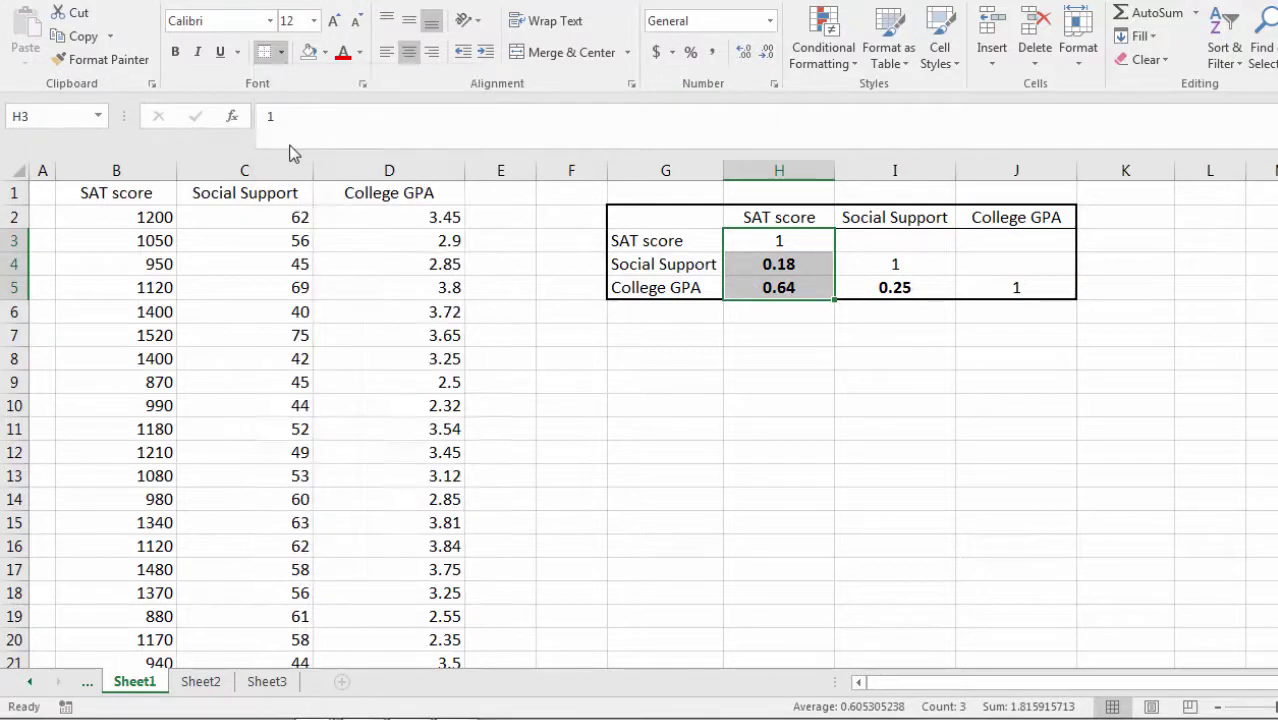
left_click_drag(944, 428, 942, 415)
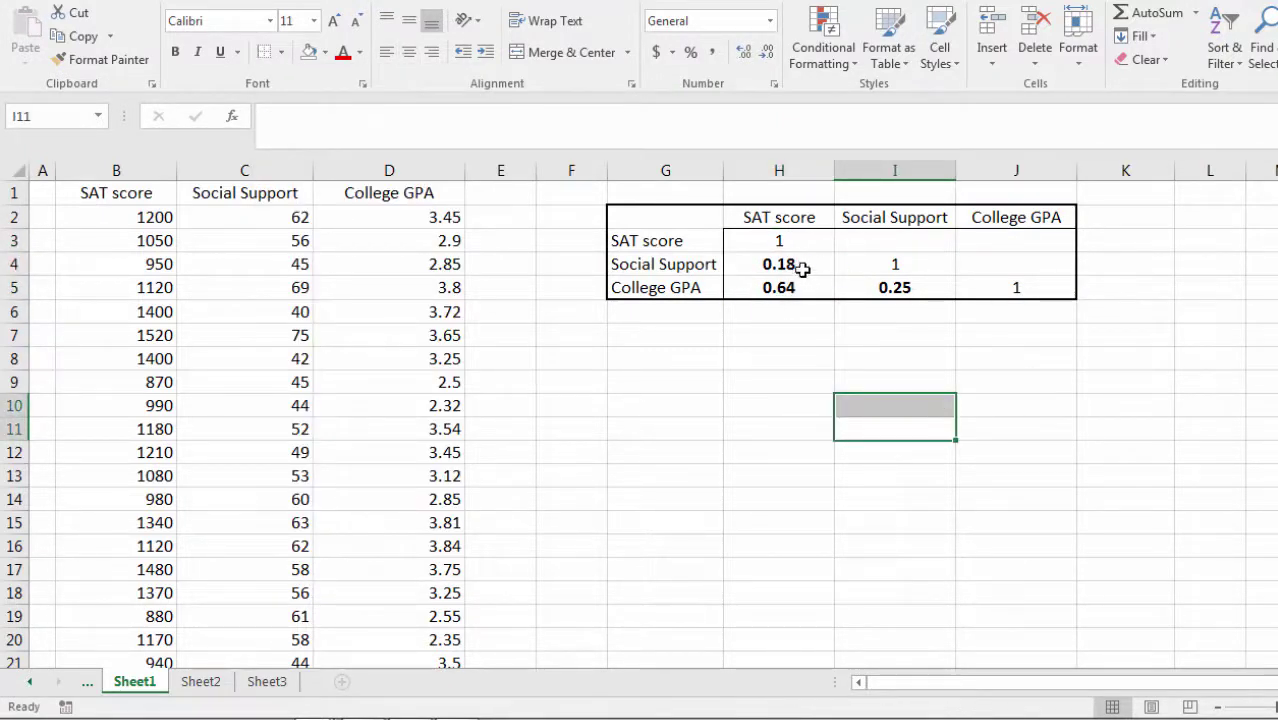
Fill the diagonal and the empty upper-triangle cells, H3:J3, I4:J4 and J5, with light gray
left_click_drag(800, 250, 1027, 234)
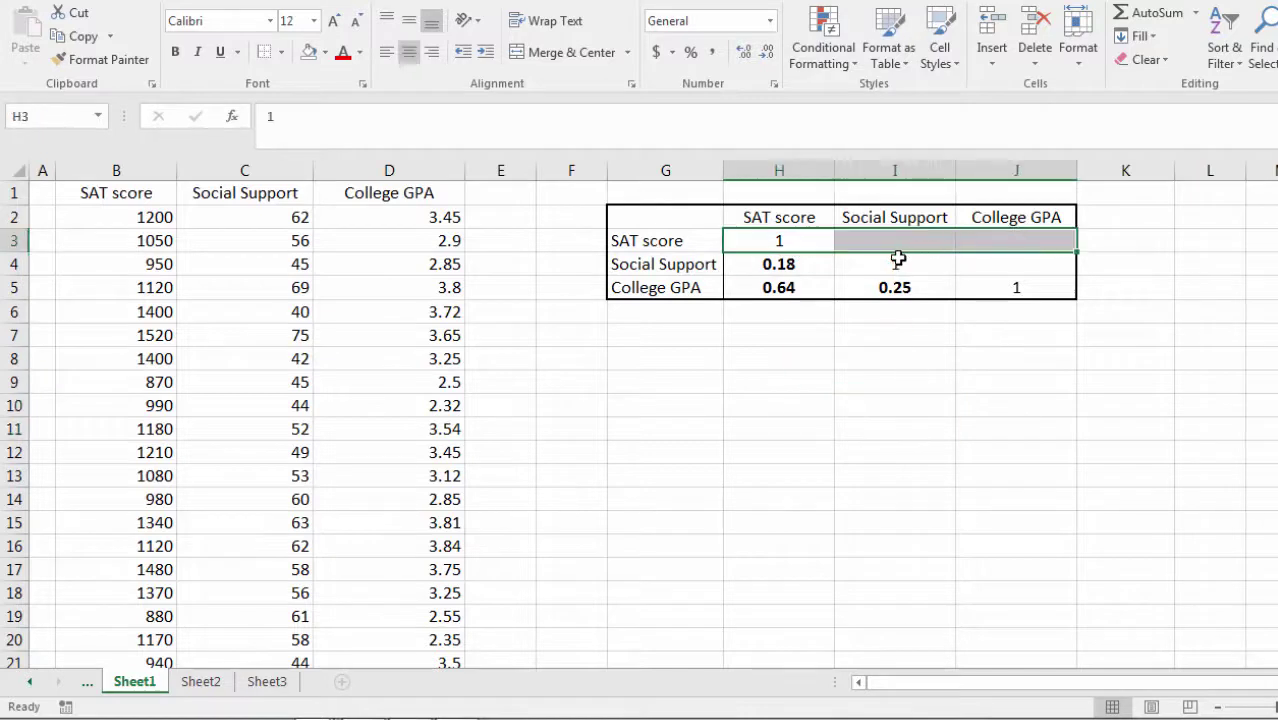
left_click_drag(899, 257, 1010, 268, "ctrl")
left_click(1013, 286, "ctrl")
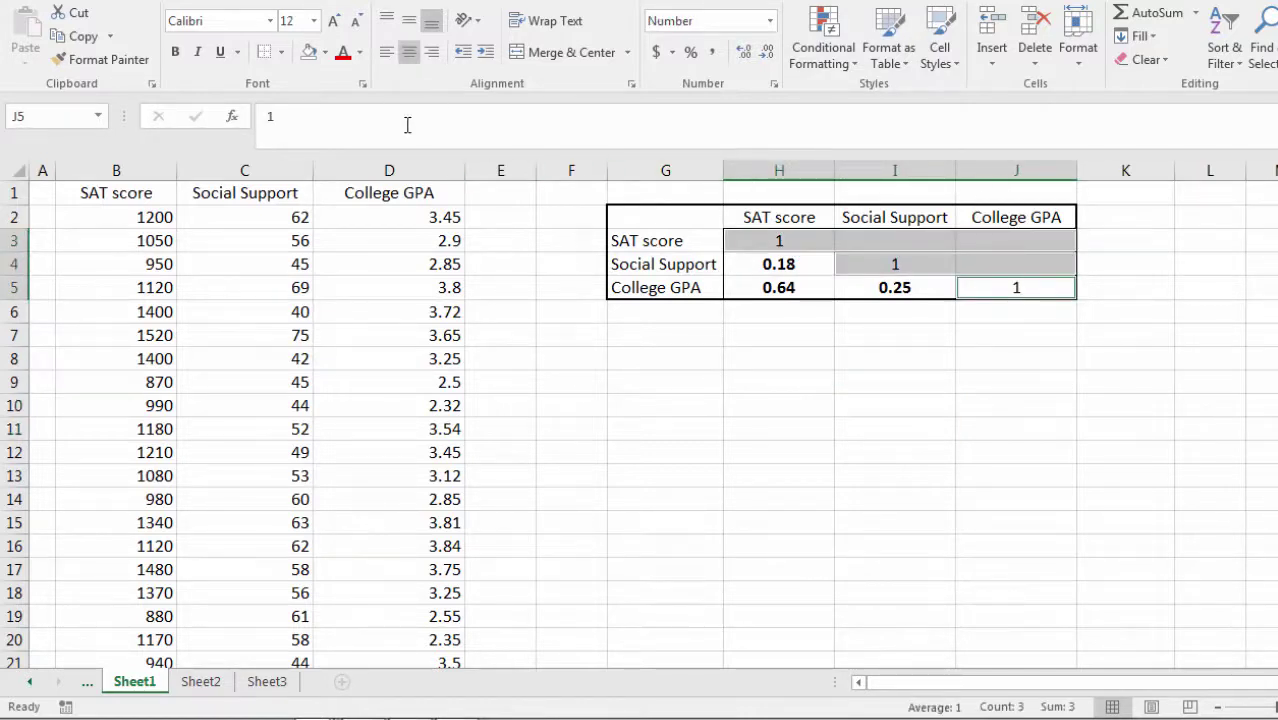
left_click(325, 52)
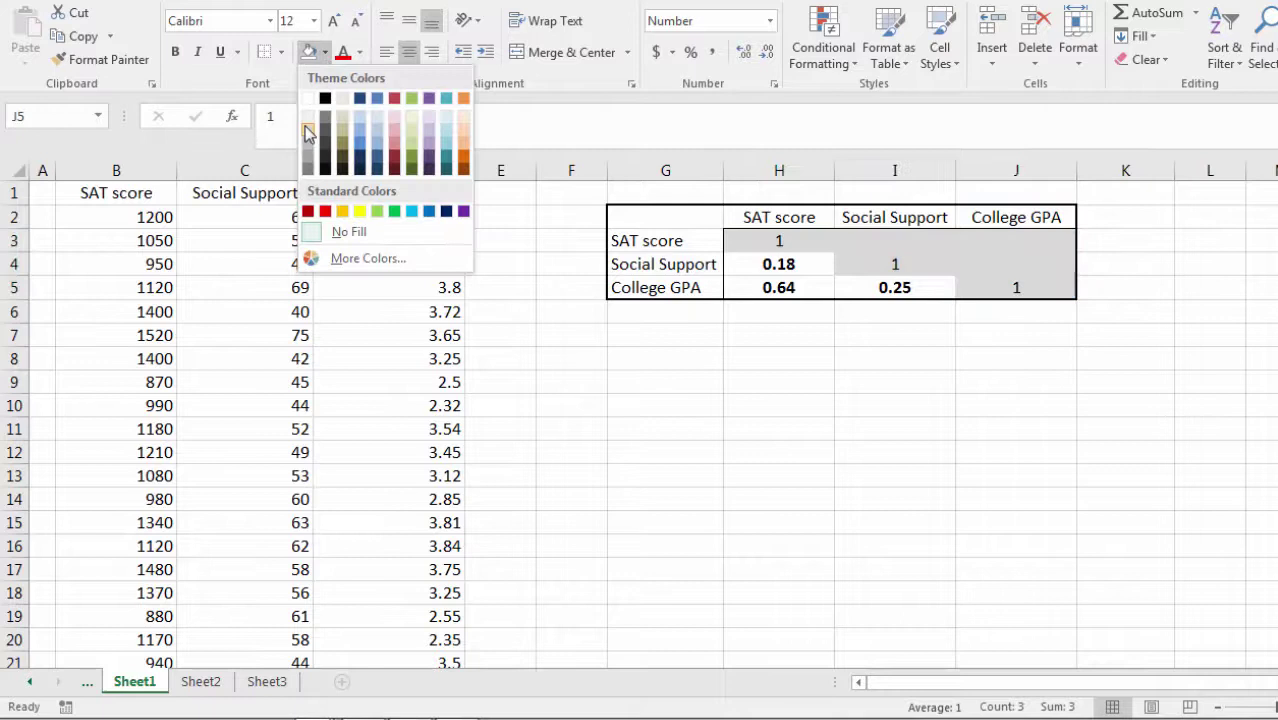
left_click(307, 133)
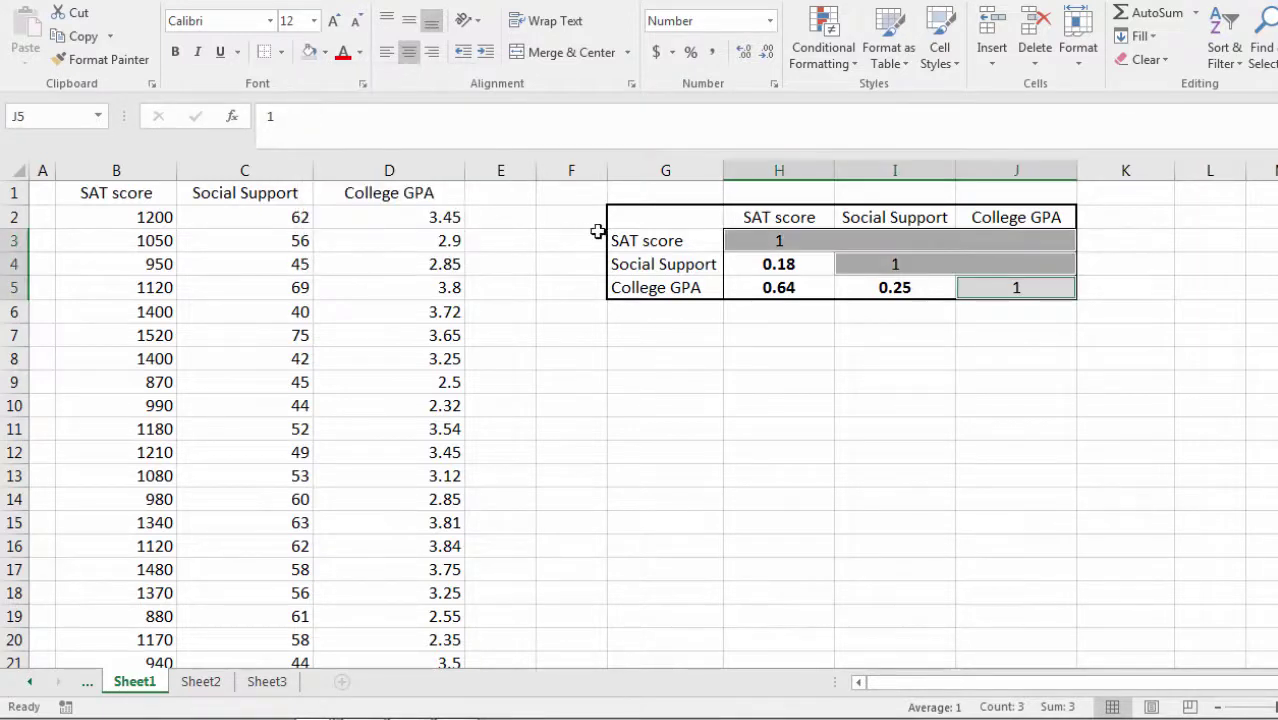
Fill the three correlation cells H4, H5 and I5 with medium blue
left_click(758, 272)
left_click(756, 288, "ctrl")
left_click(862, 288, "ctrl")
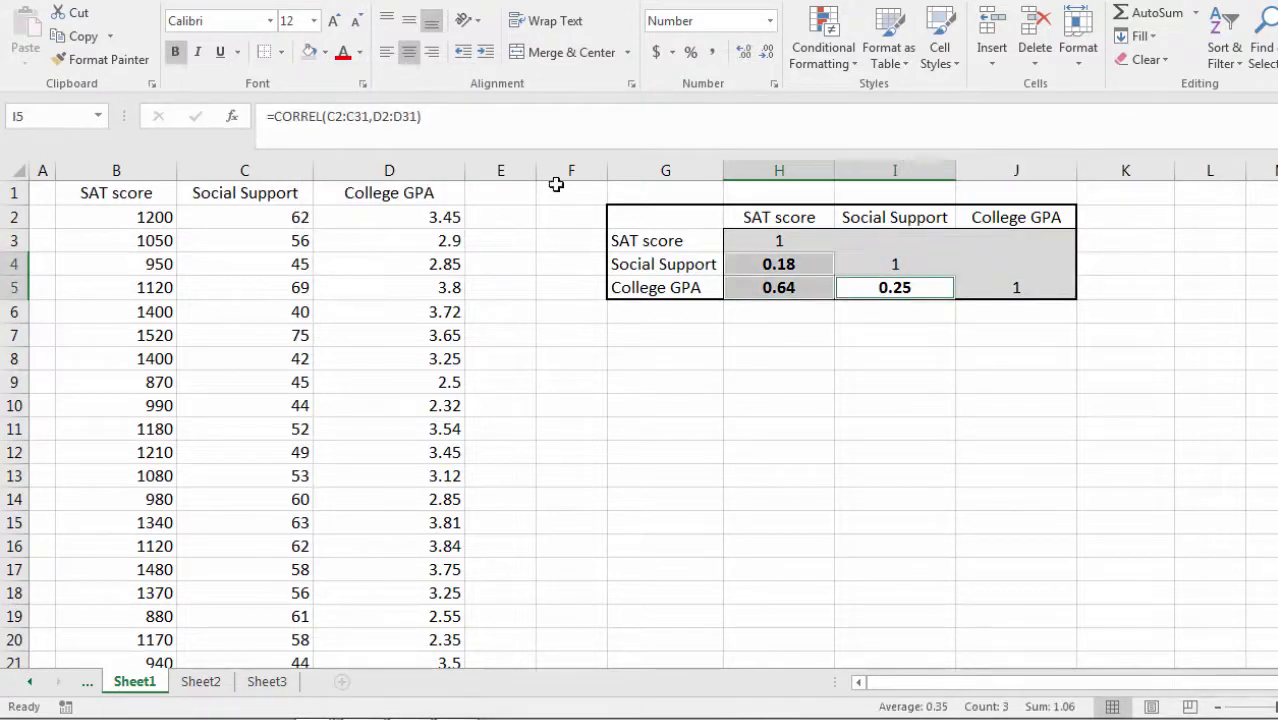
left_click(325, 52)
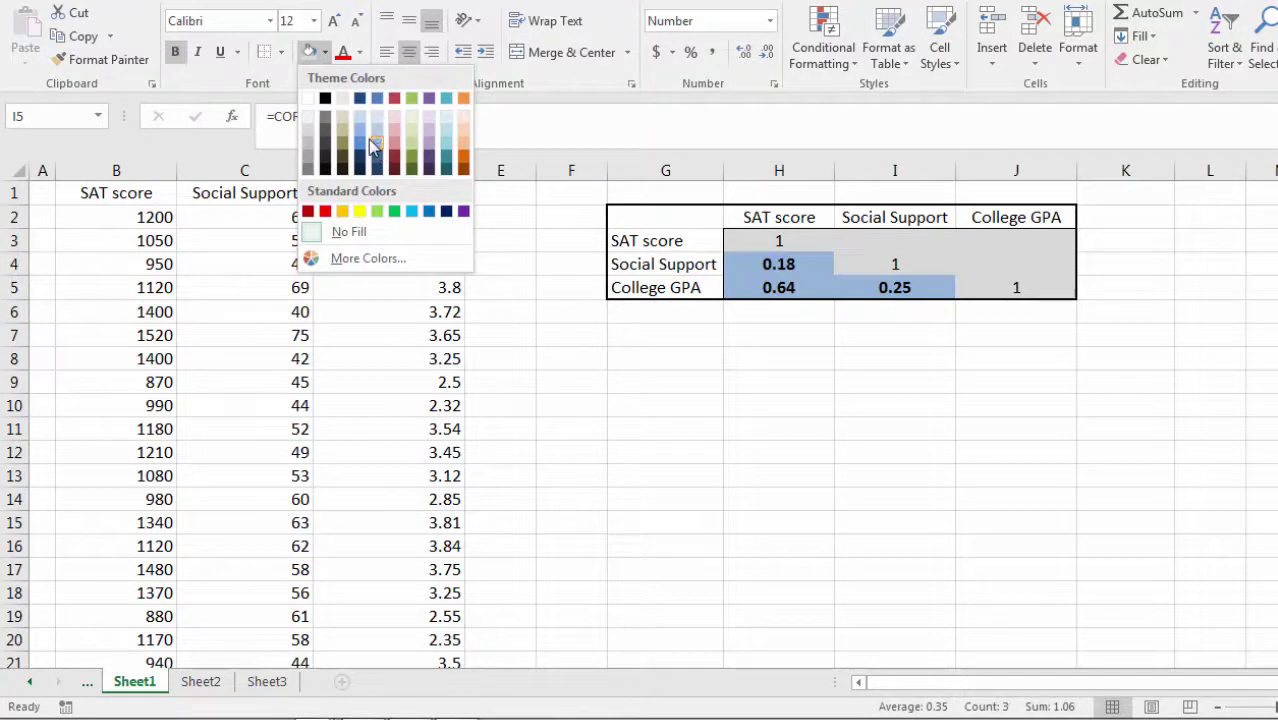
left_click(370, 145)
left_click(802, 366)
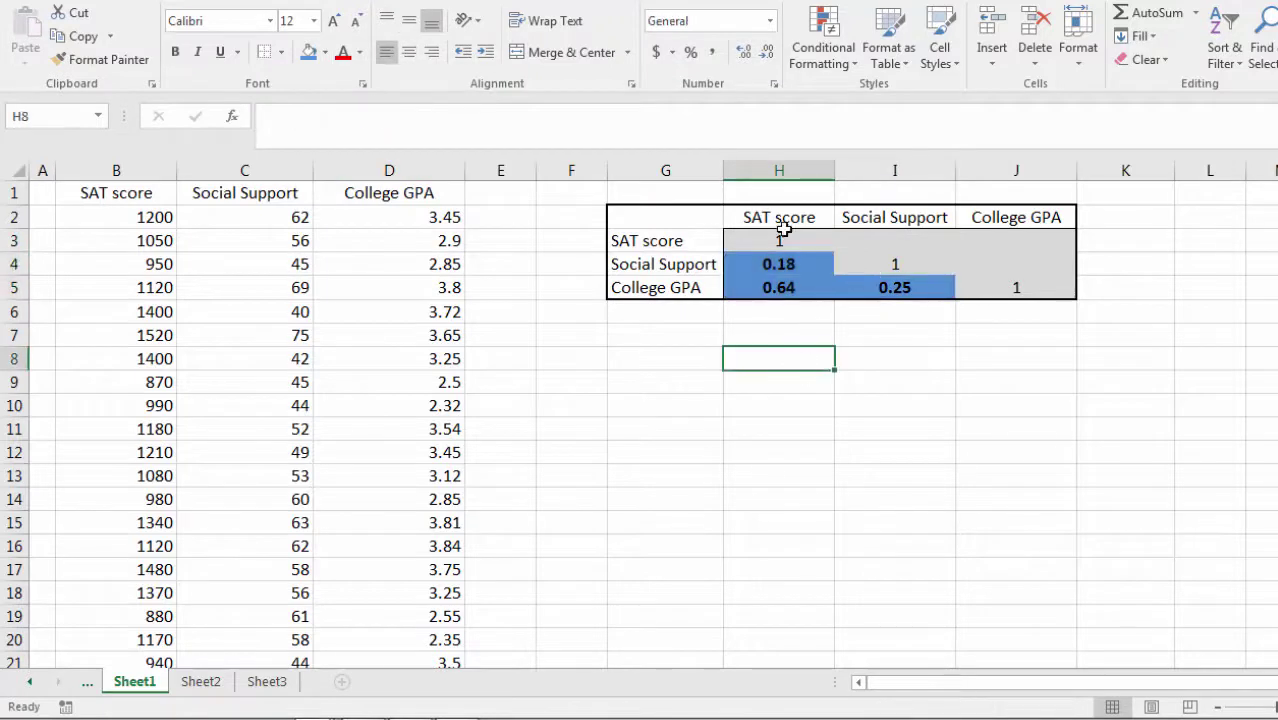
Italicize the matrix's column labels in H2:J2 and row labels in G3:G5
left_click_drag(783, 225, 1016, 217)
left_click(689, 501)
left_click(779, 215)
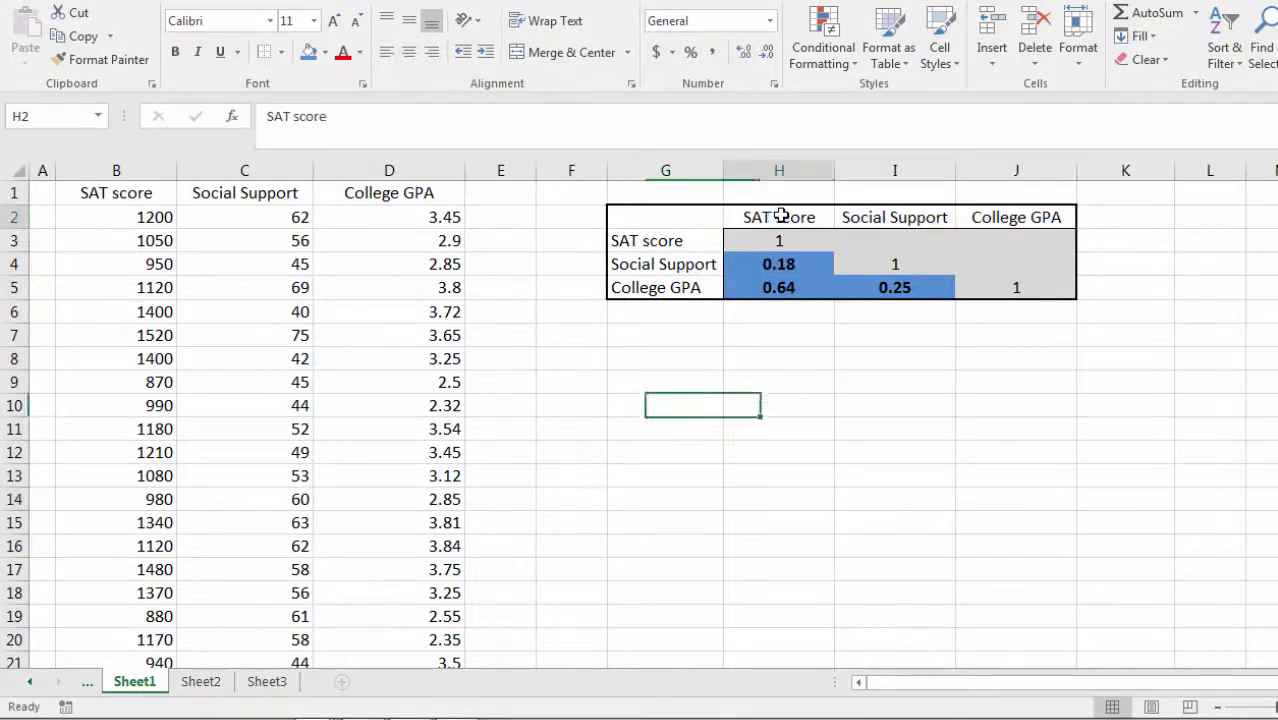
left_click_drag(781, 215, 1007, 209)
left_click_drag(647, 242, 649, 289, "ctrl")
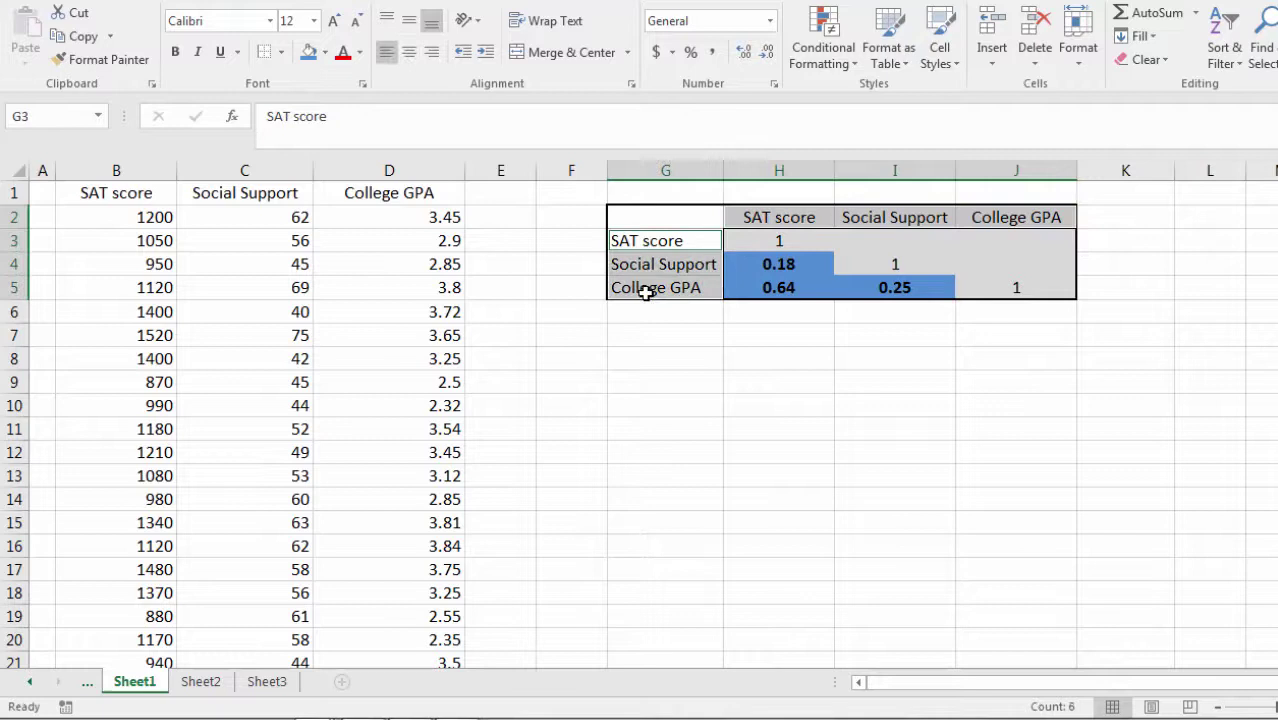
key("ctrl+i")
left_click(894, 405)
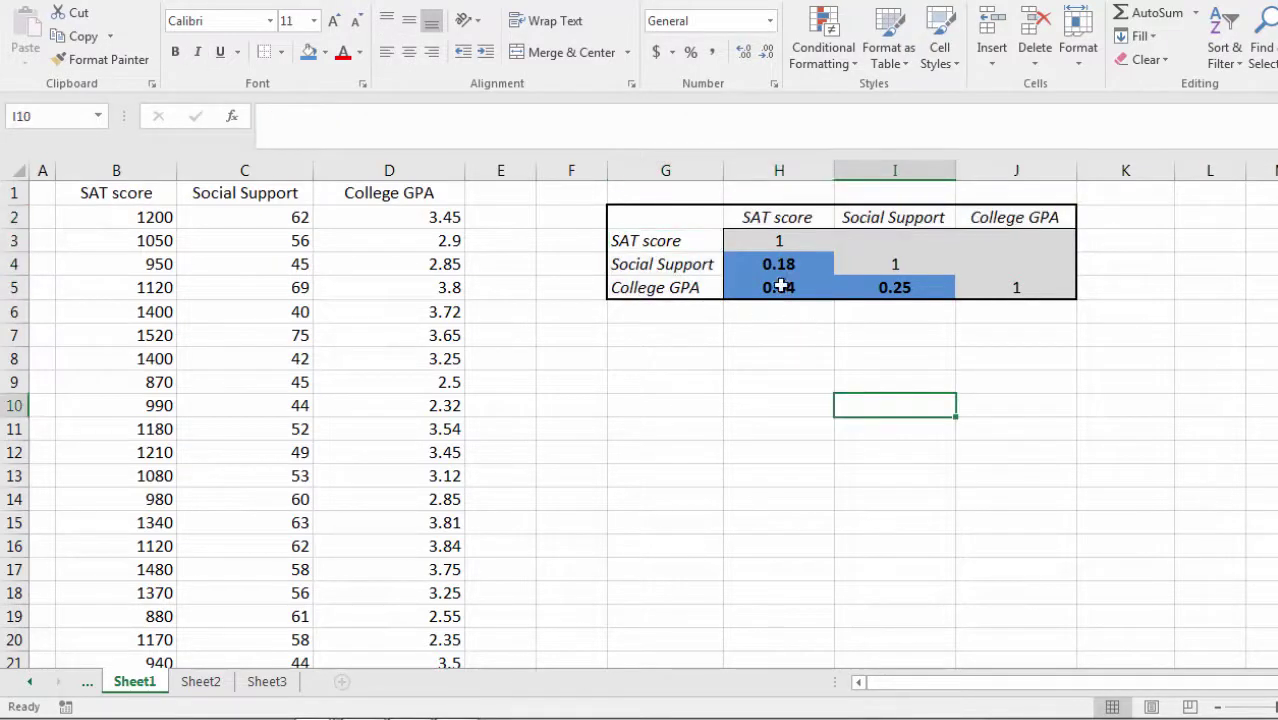
left_click_drag(779, 217, 959, 220)
left_click_drag(662, 244, 657, 287, "ctrl")
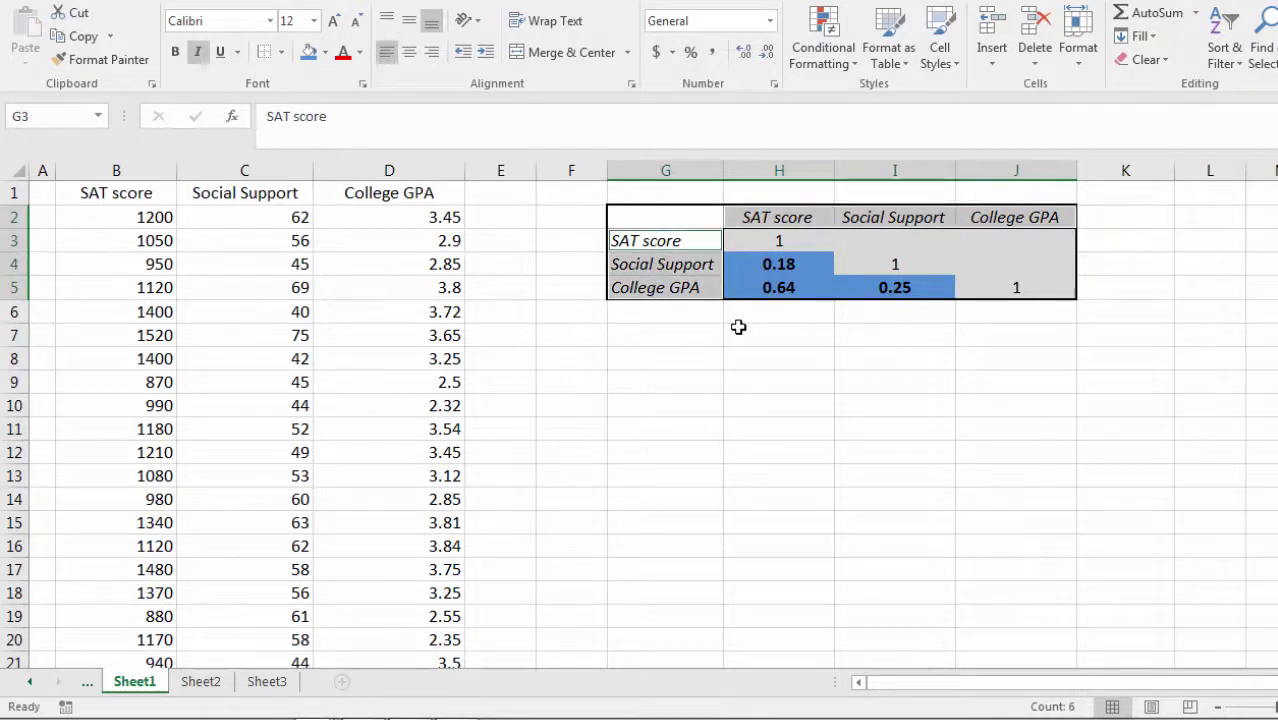
left_click_drag(779, 217, 958, 217)
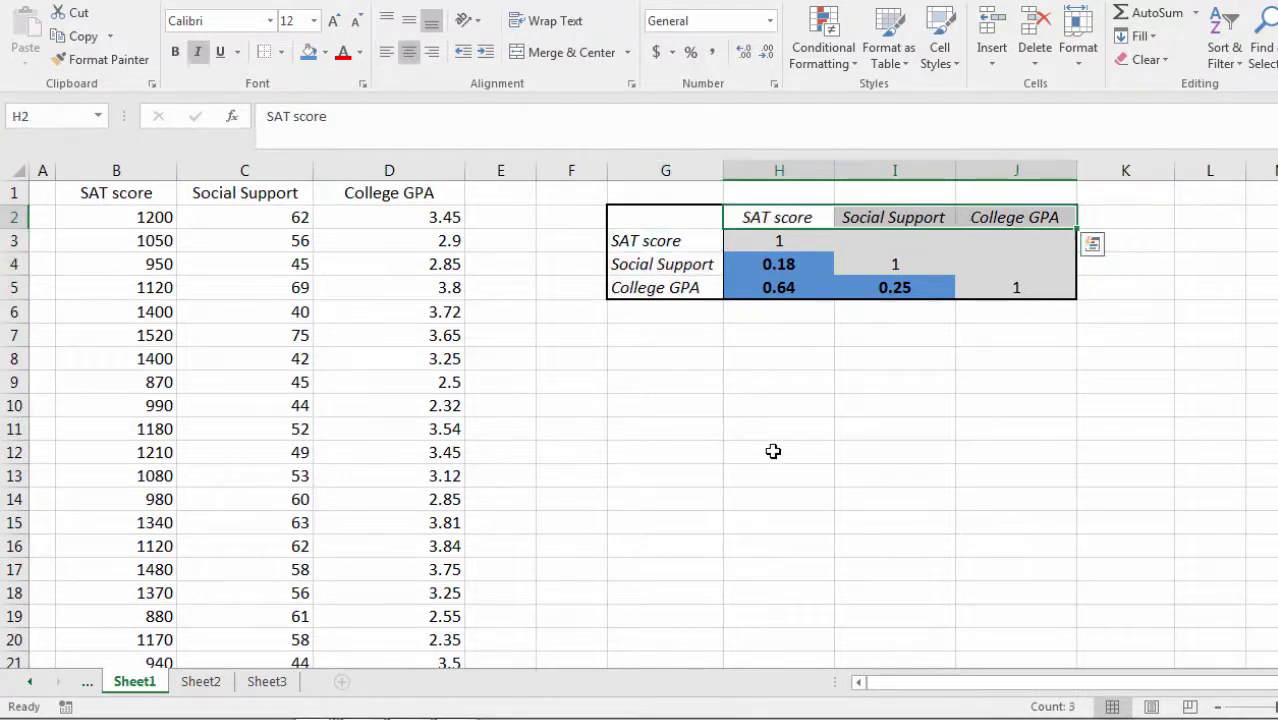